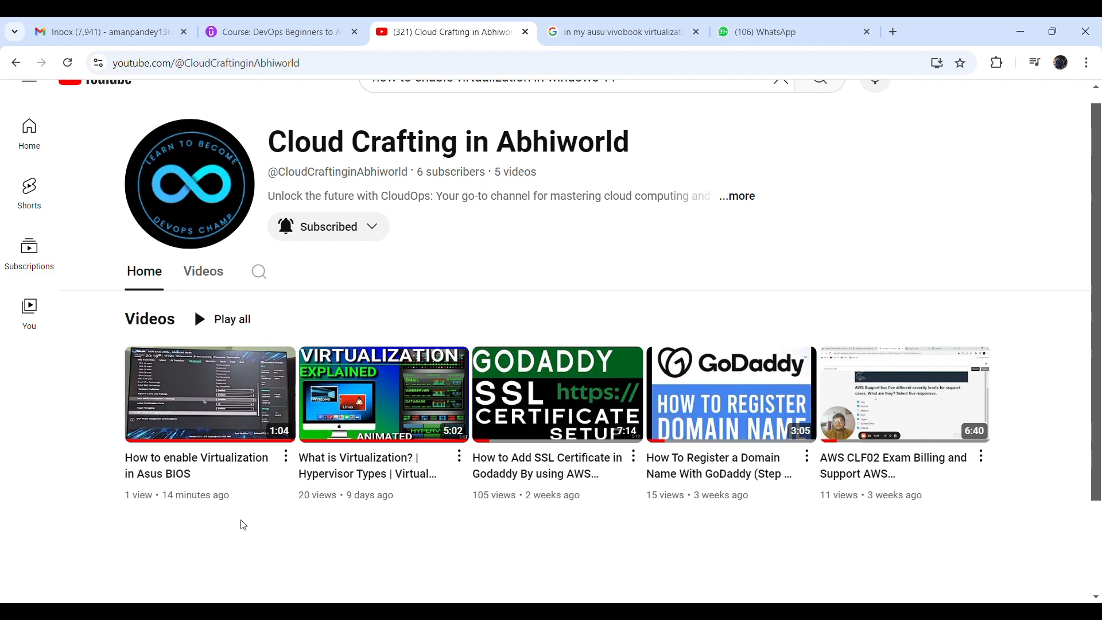
Minimize the YouTube browser window so the desktop shortcuts are visible
left_click(1028, 31)
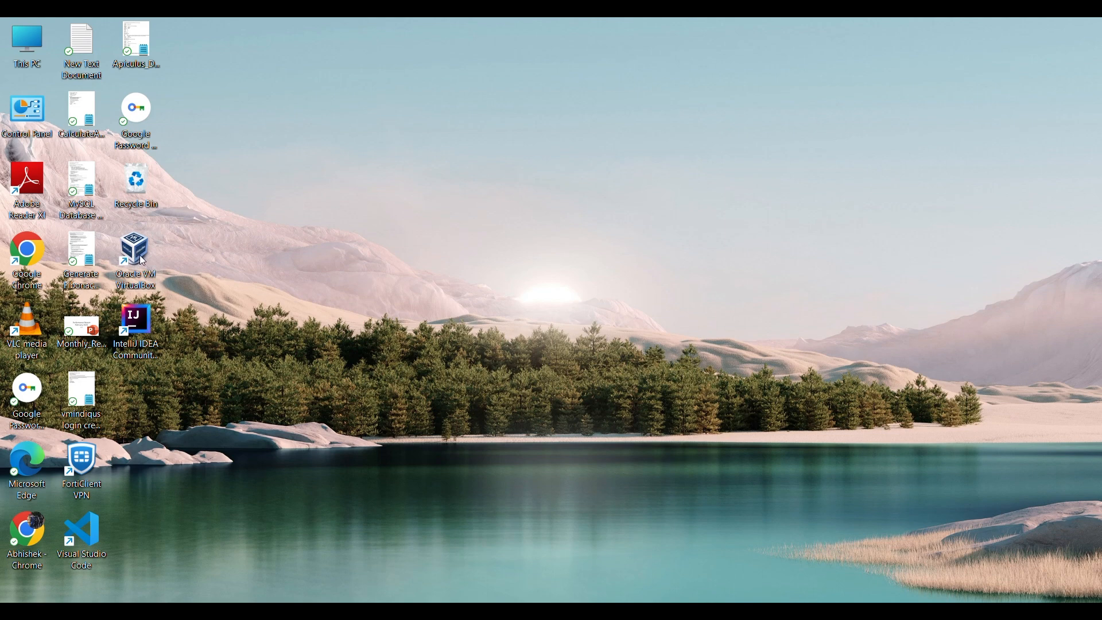
Launch Oracle VM VirtualBox from its desktop icon and start creating a new virtual machine
double_click(138, 255)
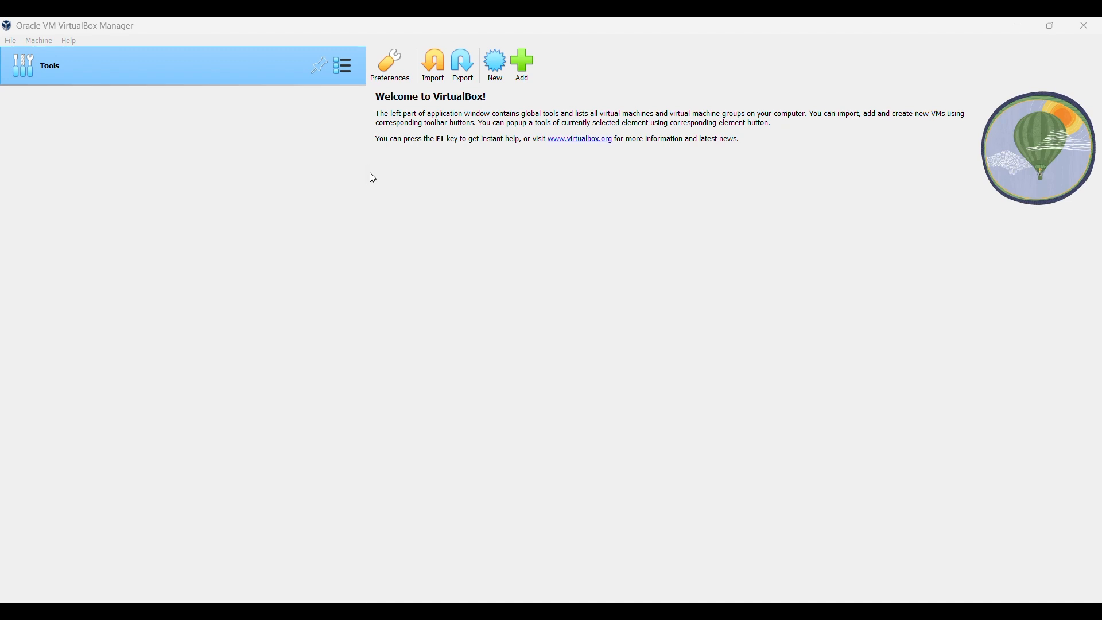
left_click(498, 73)
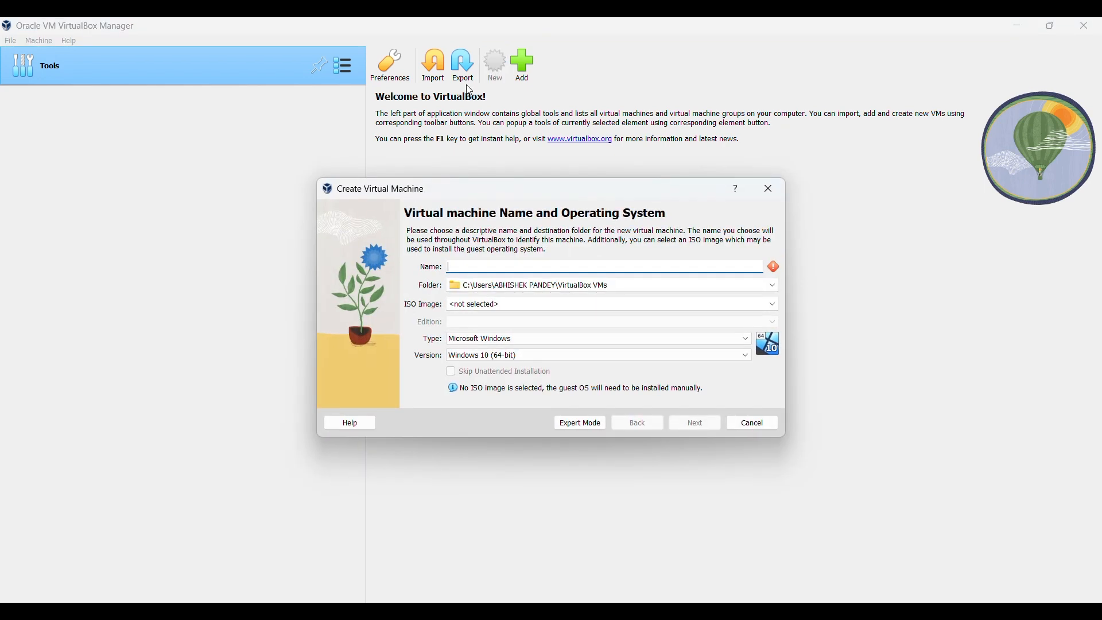
Name the new machine Centos7 so it becomes Linux, Red Hat (64-bit), and continue
left_click(475, 32)
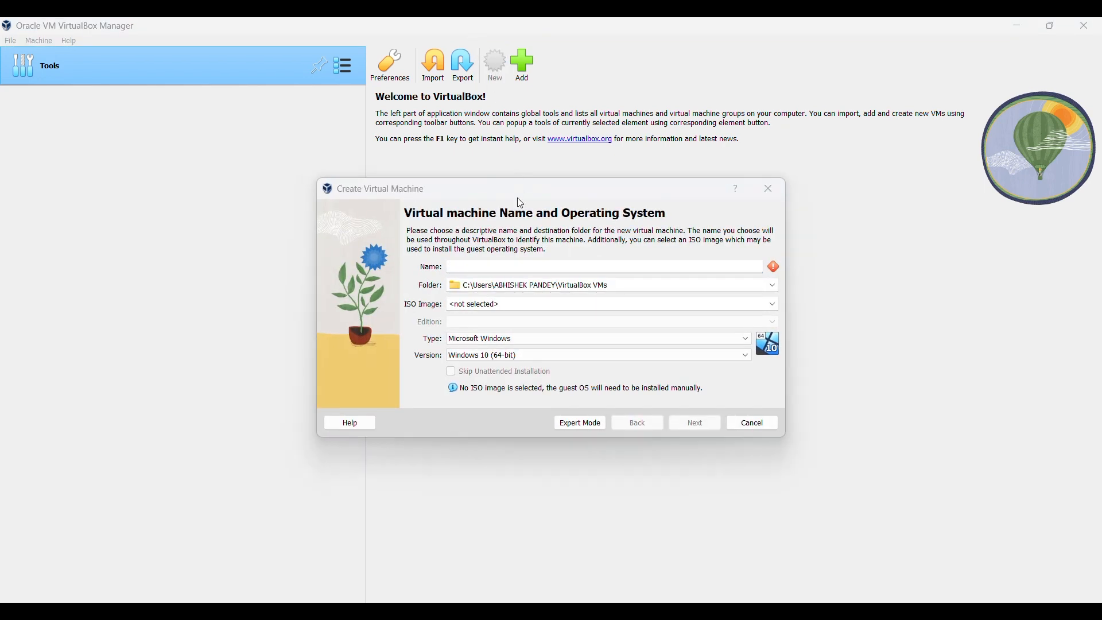
left_click(473, 267)
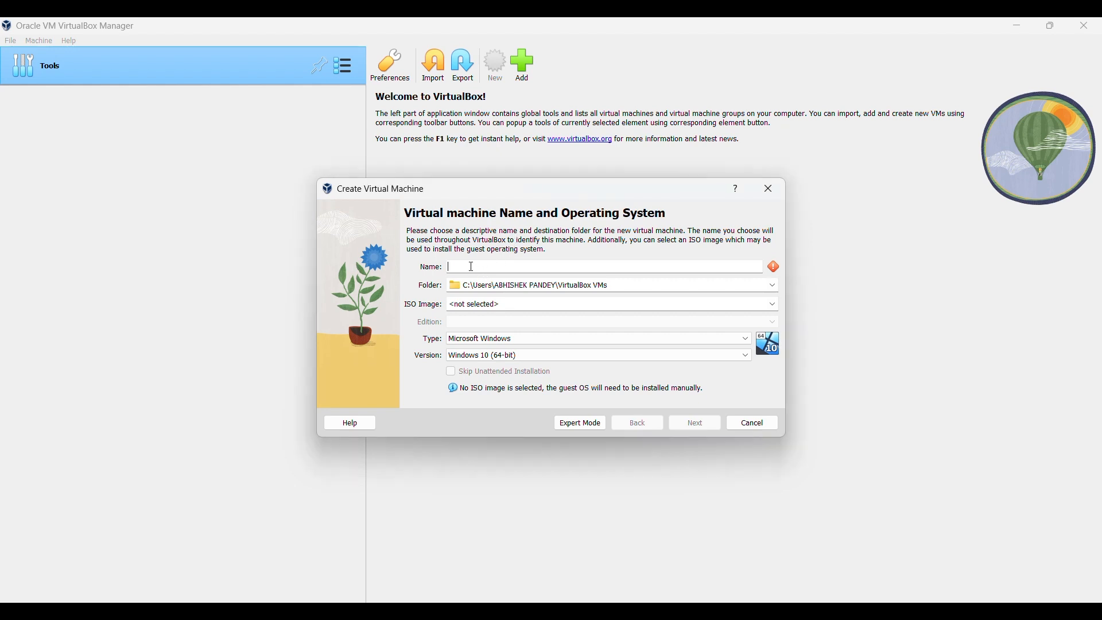
type("Centos")
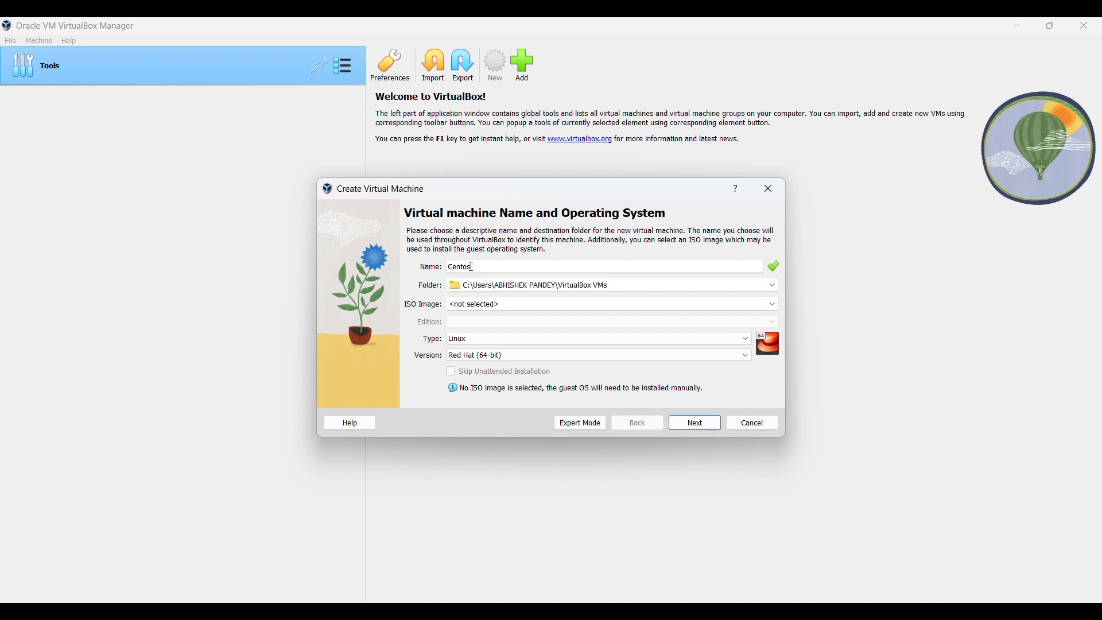
type("7")
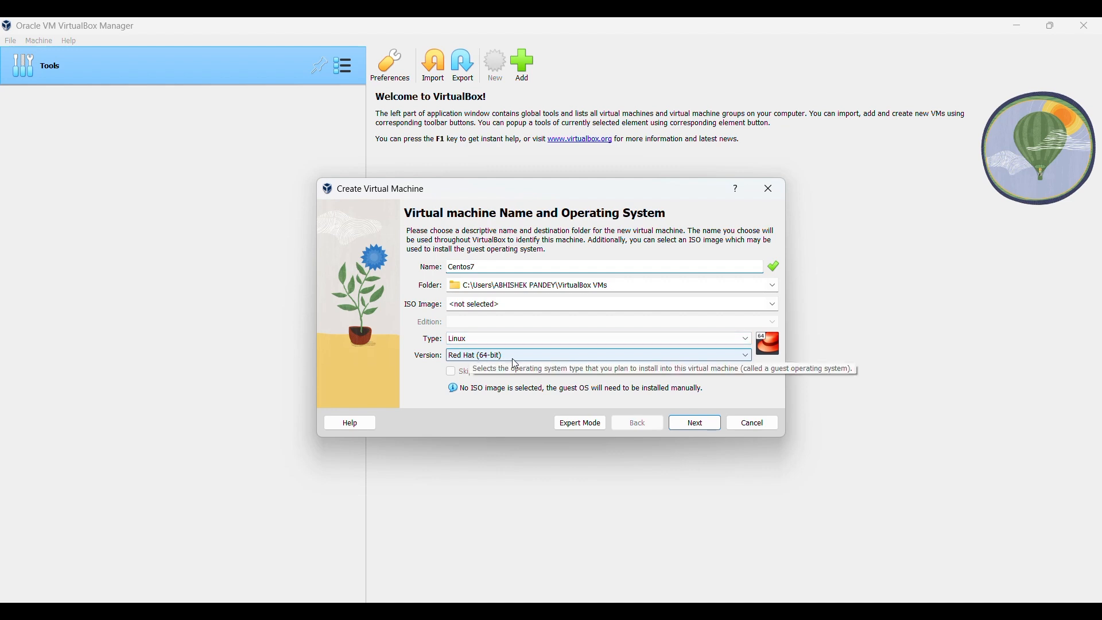
left_click(472, 35)
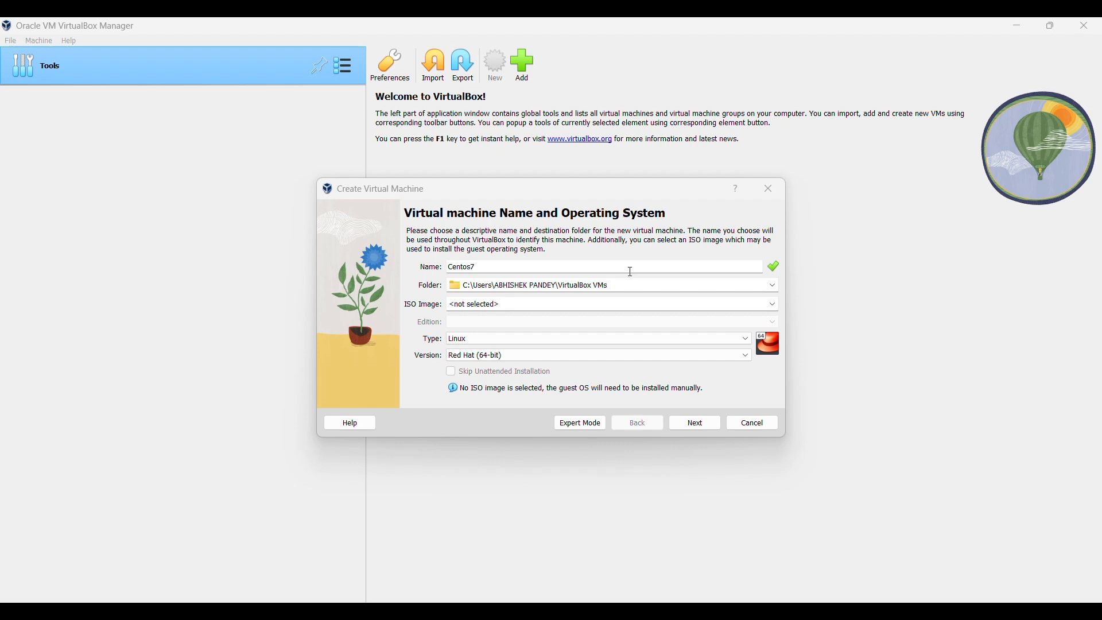
left_click(696, 429)
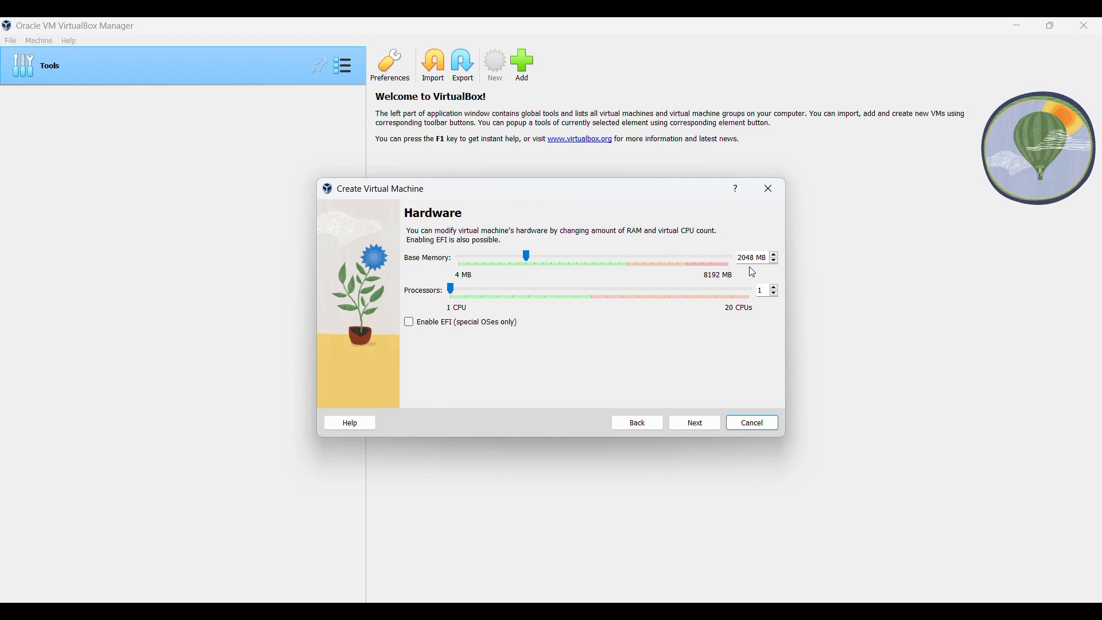
Set the Centos7 base memory to 2048 MB, keeping 1 processor
left_click(473, 38)
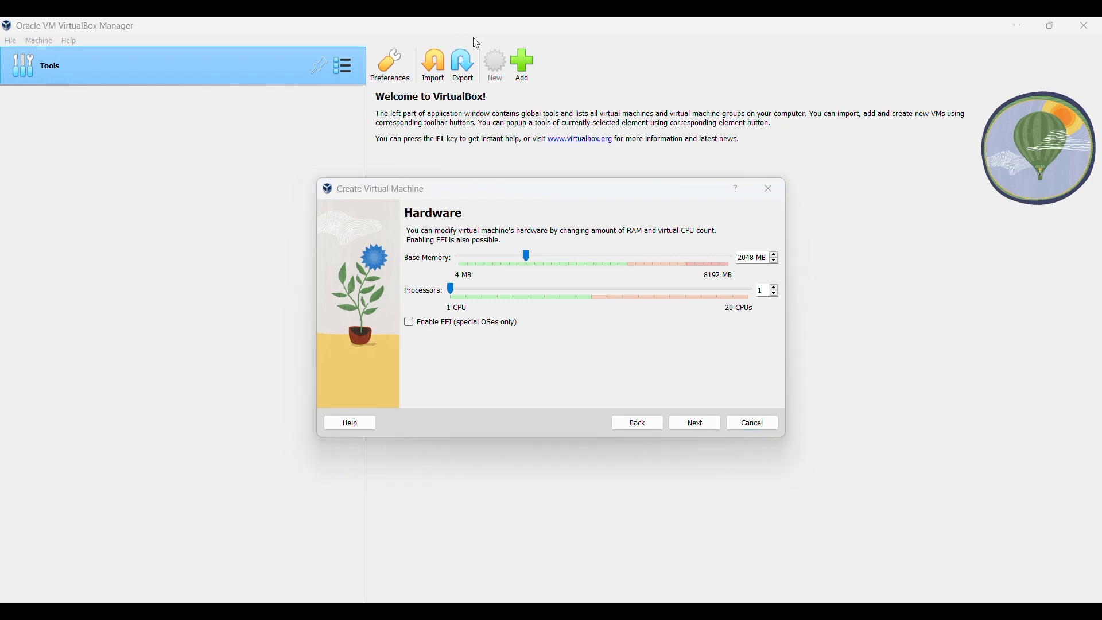
left_click(757, 259)
key("BackSpace")
key("BackSpace")
key("BackSpace")
key("BackSpace")
type("1024")
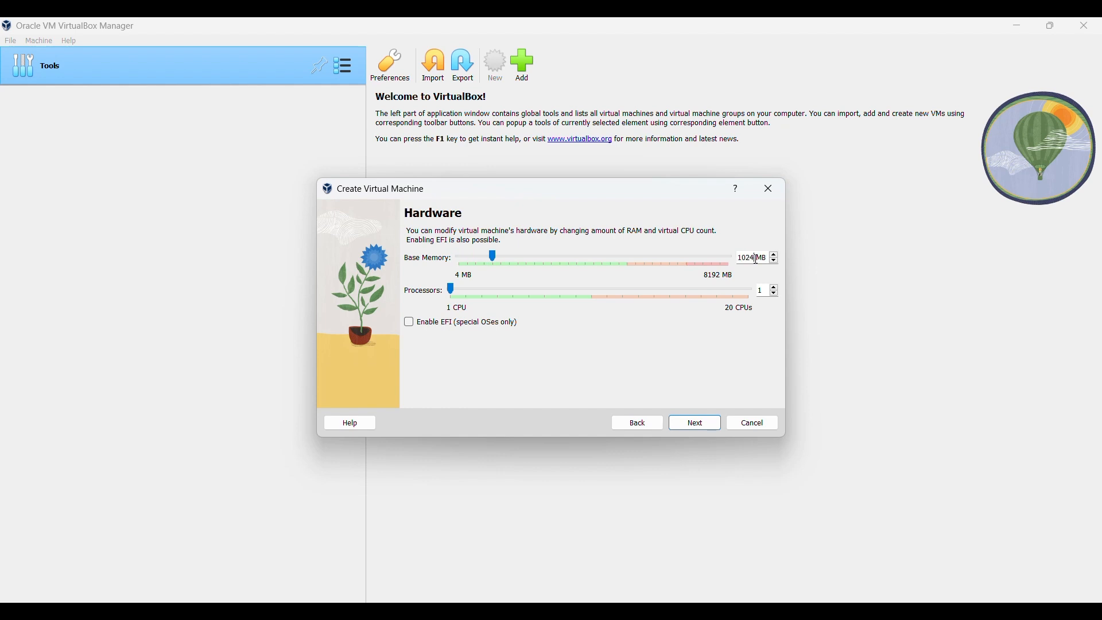
key("BackSpace")
key("BackSpace")
key("BackSpace")
key("BackSpace")
type("10")
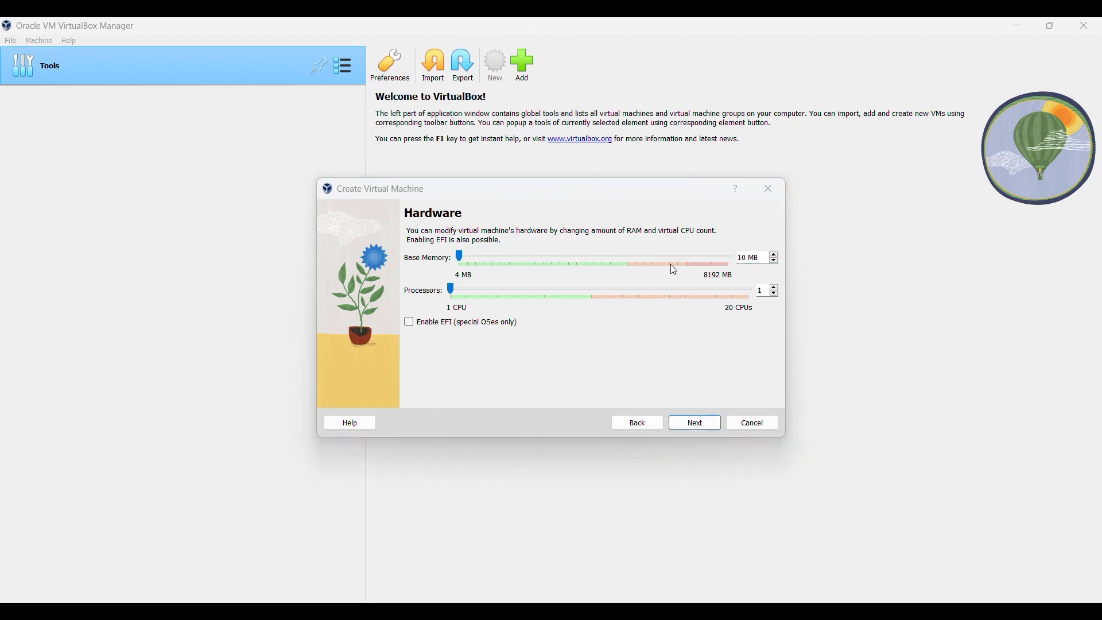
left_click(747, 257)
key("BackSpace")
key("BackSpace")
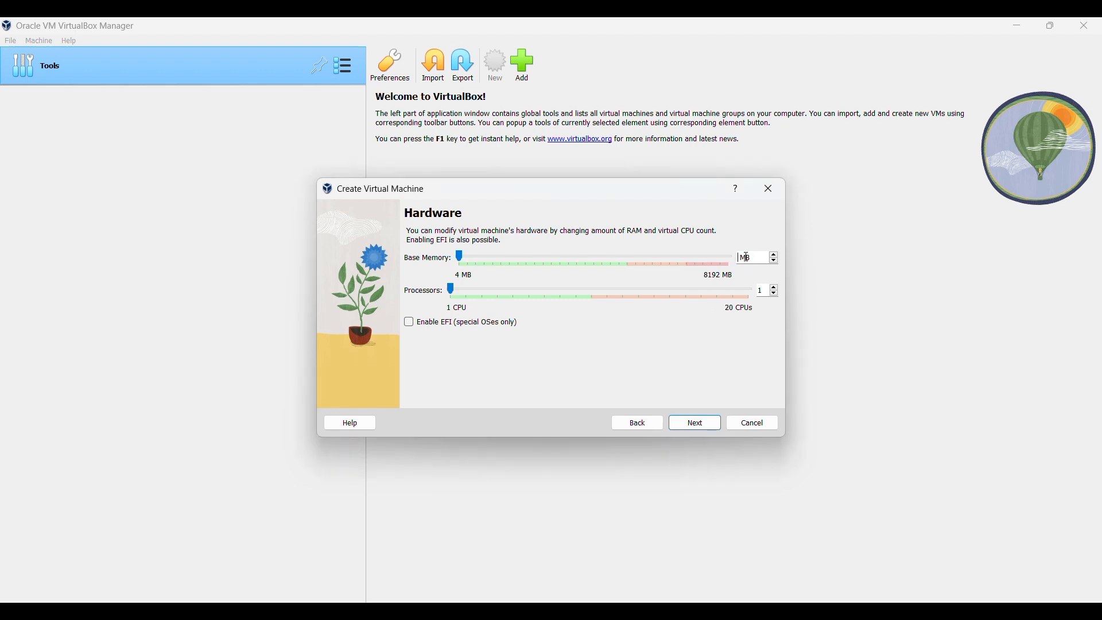
type("2048")
Keep a new 20.00 GB virtual hard disk with Pre-allocate Full Size left off
left_click(695, 428)
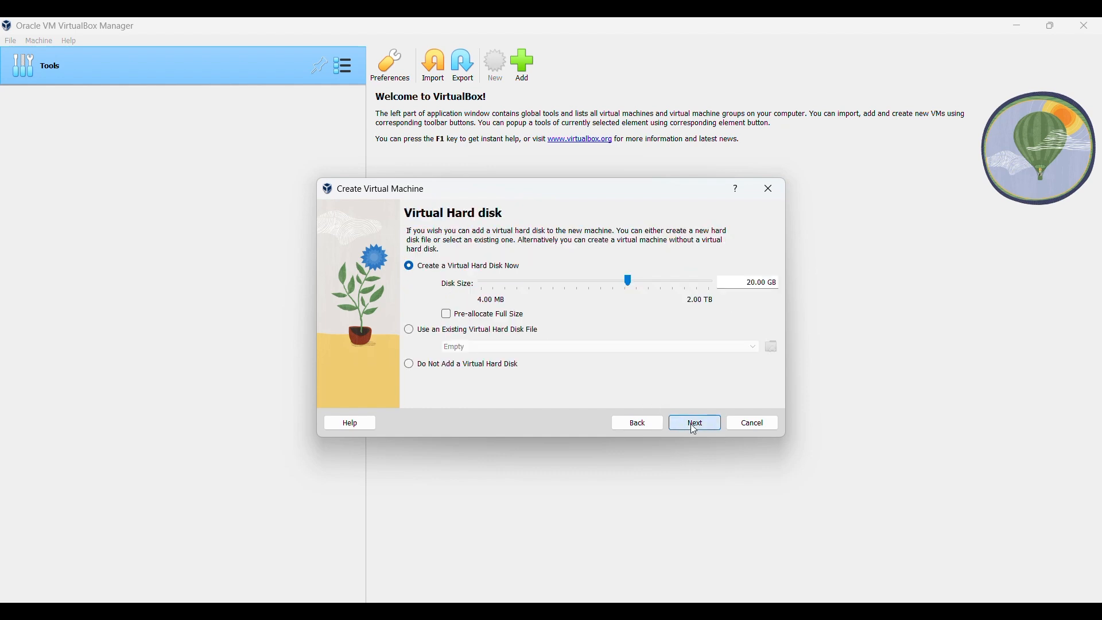
left_click(475, 41)
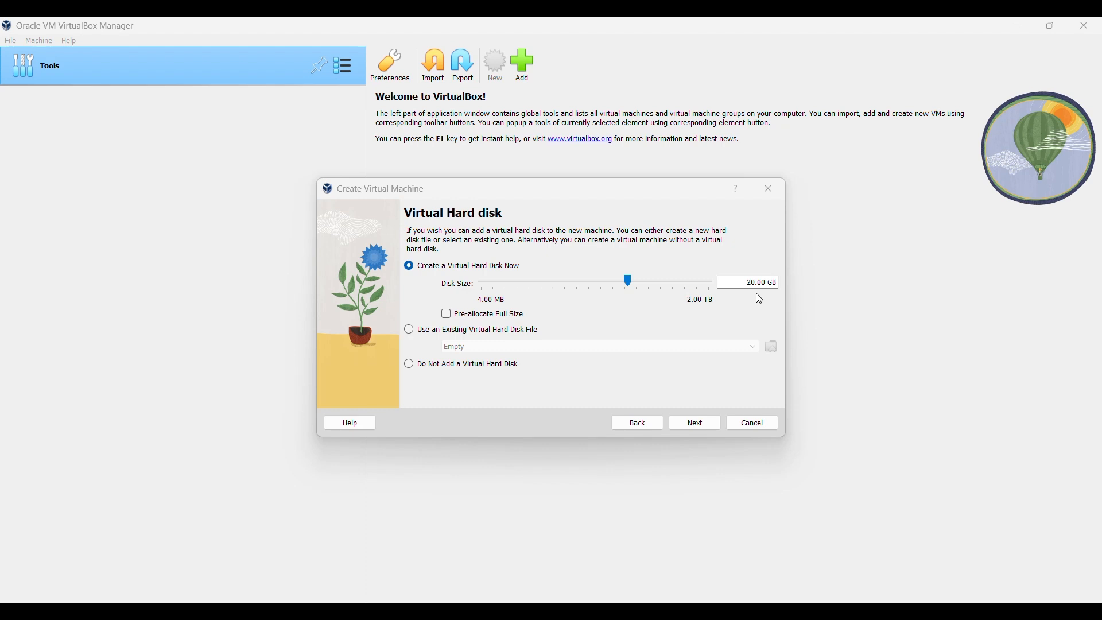
left_click(449, 323)
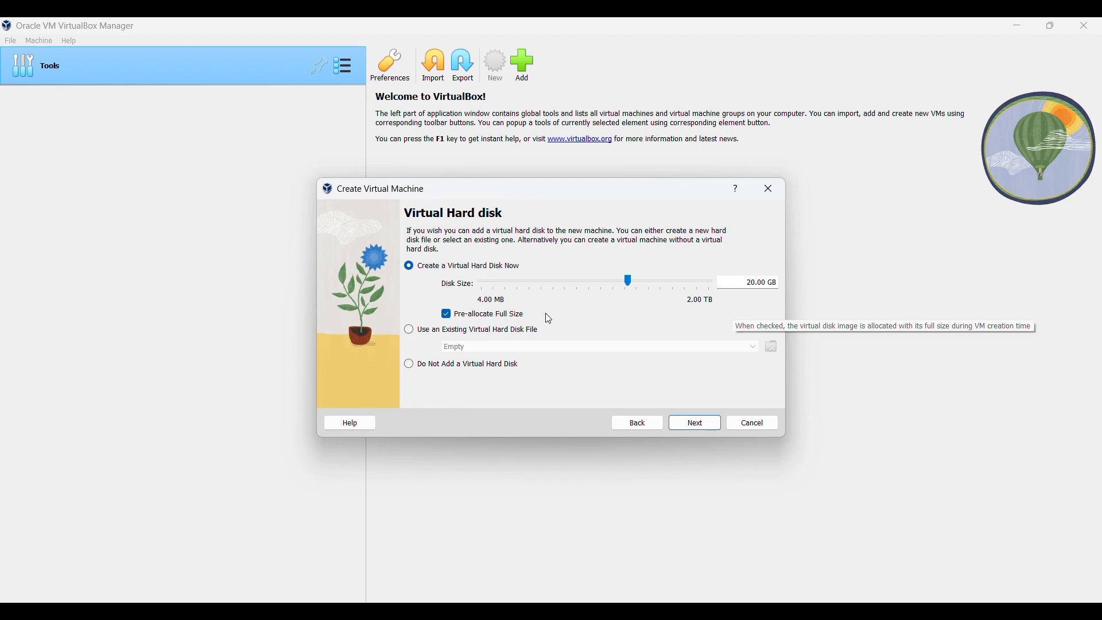
left_click(447, 316)
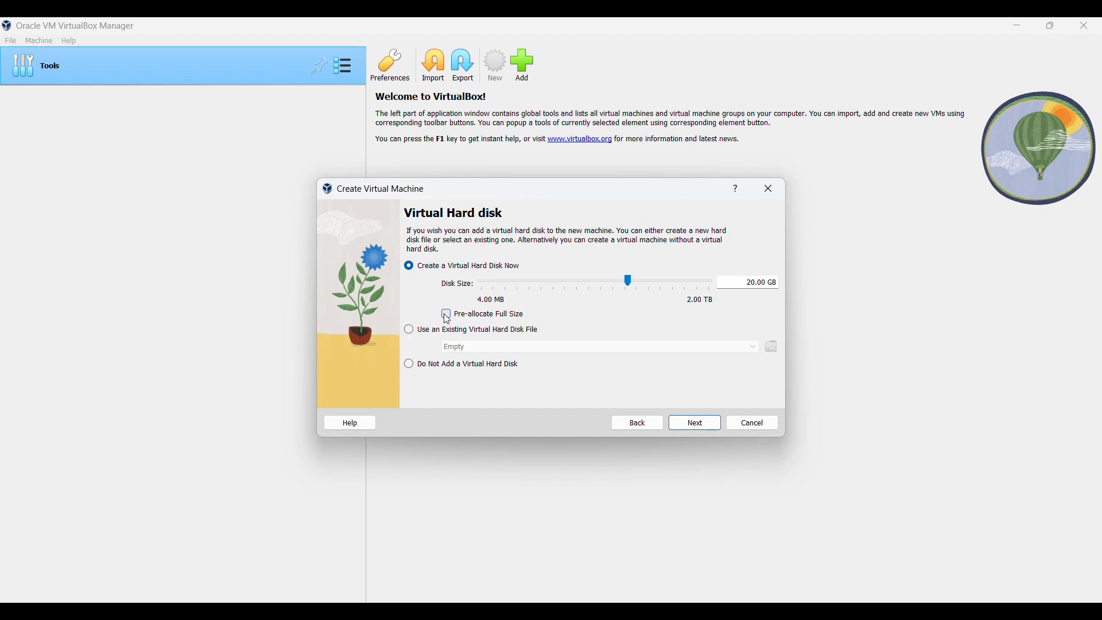
Review the Centos7 summary (2048 MB, 20.00 GB disk) and finish creating the machine
left_click(694, 426)
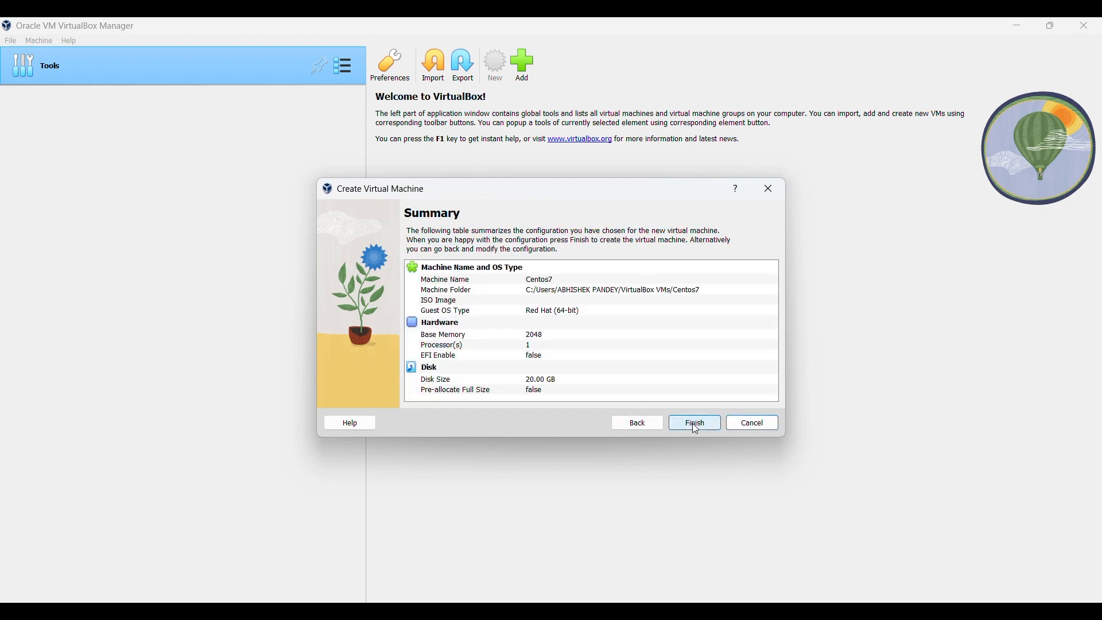
left_click(467, 35)
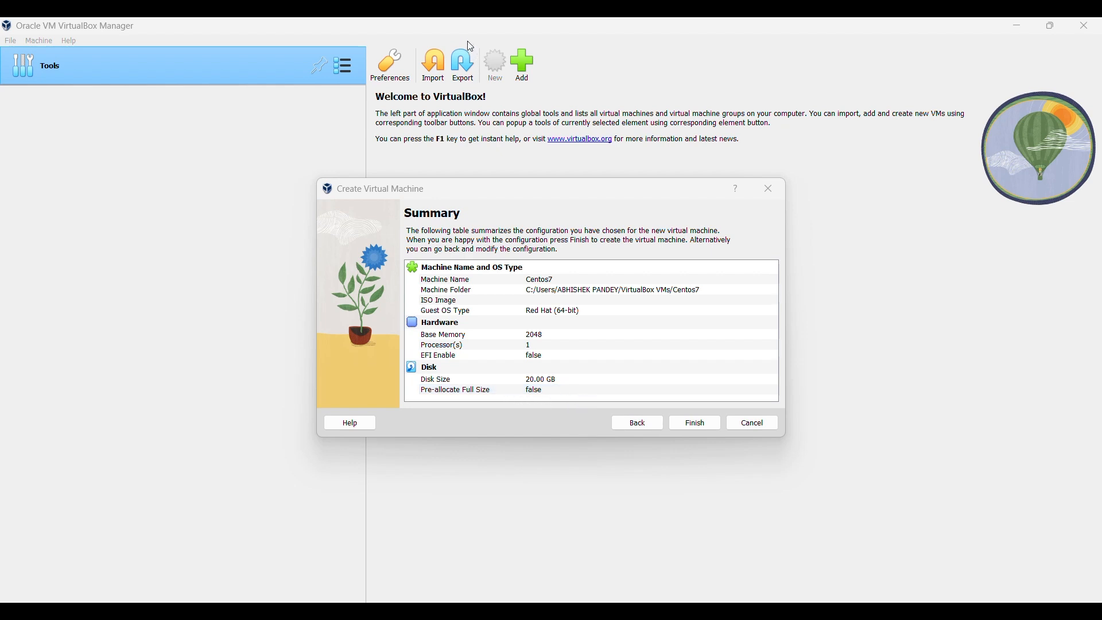
left_click(689, 428)
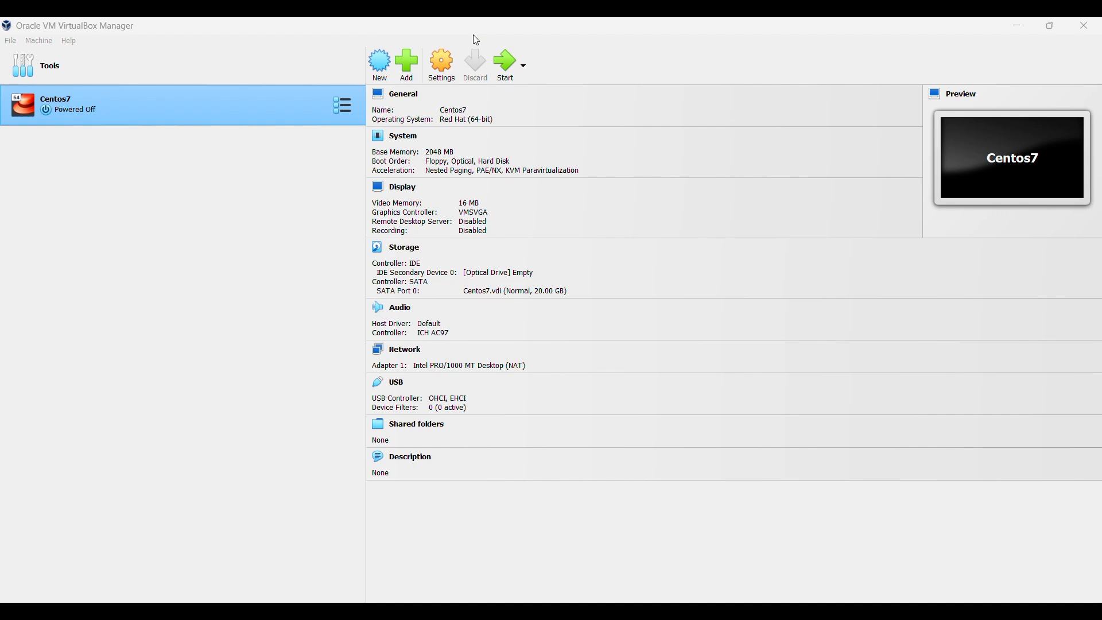
Start a second machine named ubuntuvm, Linux Ubuntu (64-bit), and advance to hardware
left_click(381, 65)
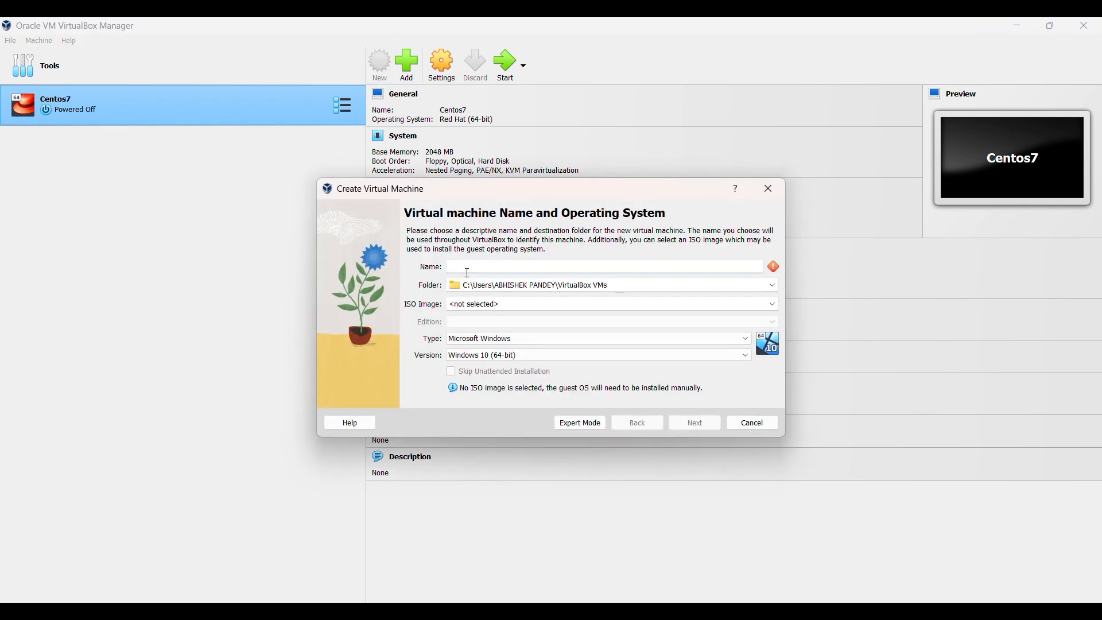
type("u")
key("BackSpace")
type("ubu")
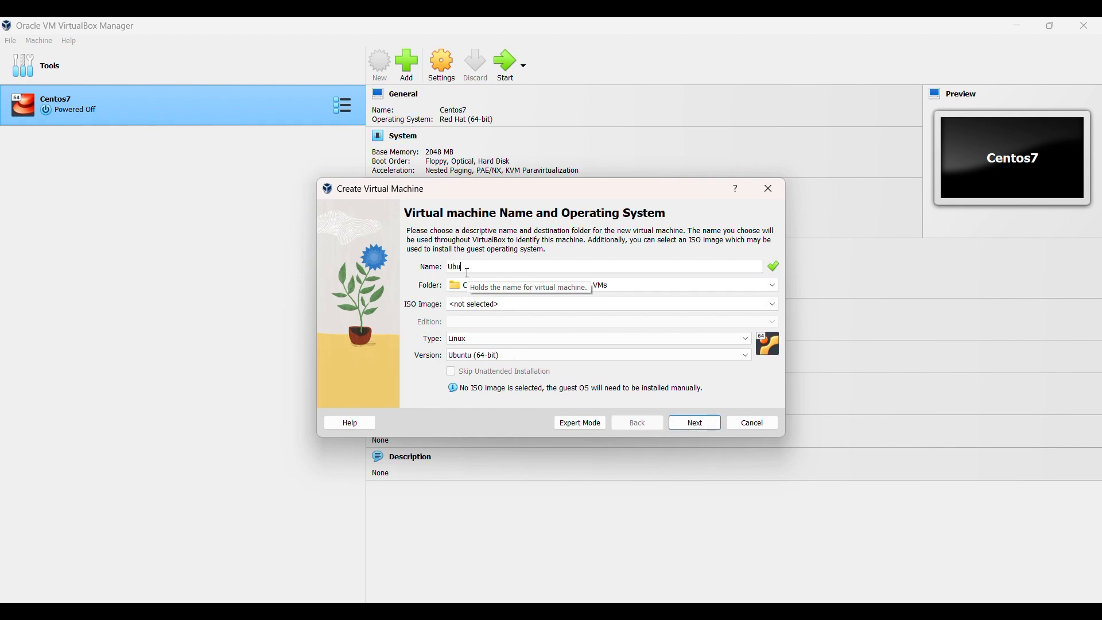
type("ntuvm")
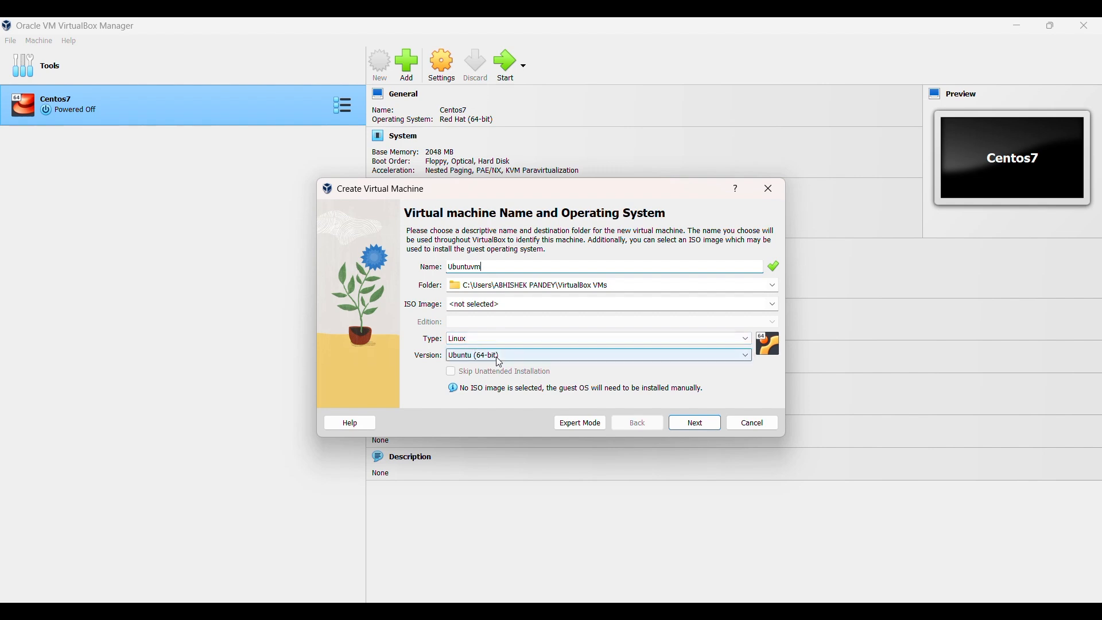
left_click(698, 426)
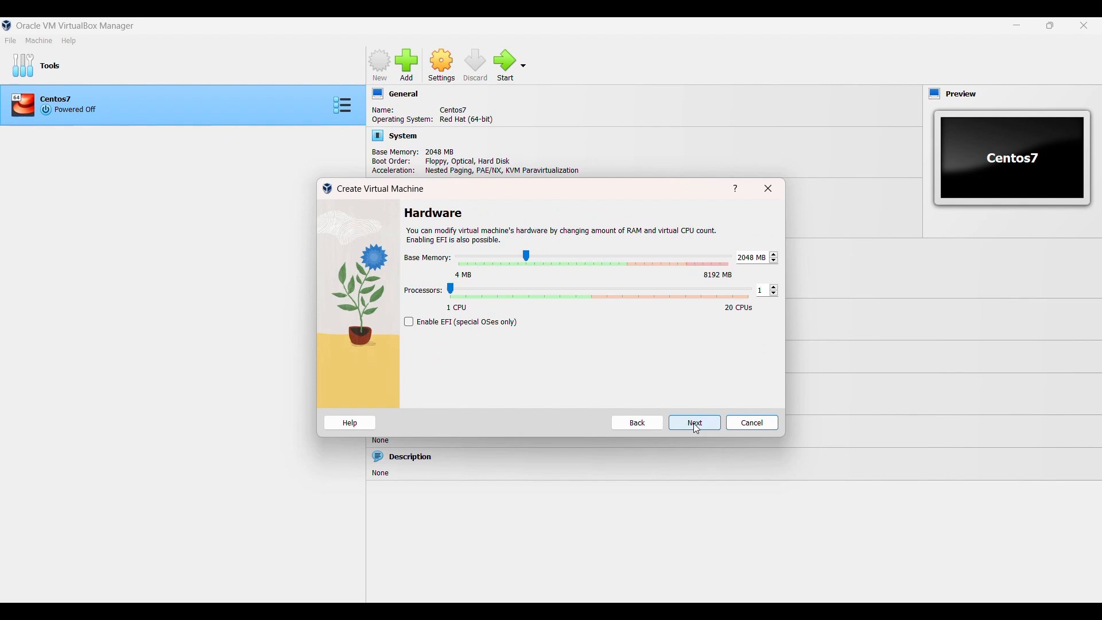
Give Ubuntuvm 2 processors alongside 2048 MB memory and continue to the disk page
left_click(470, 37)
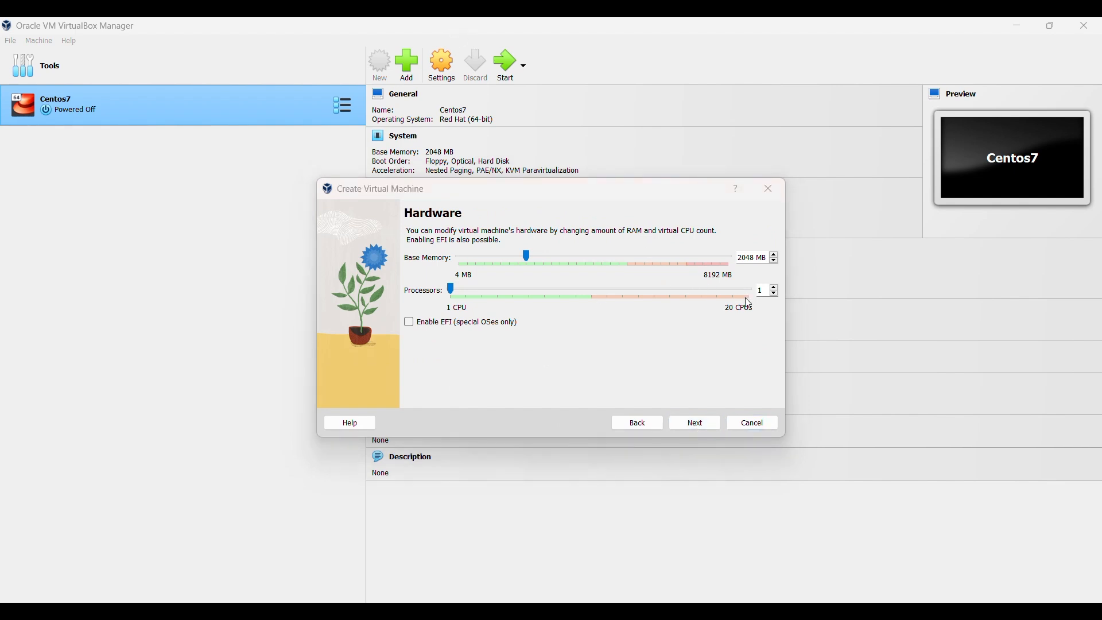
left_click(776, 289)
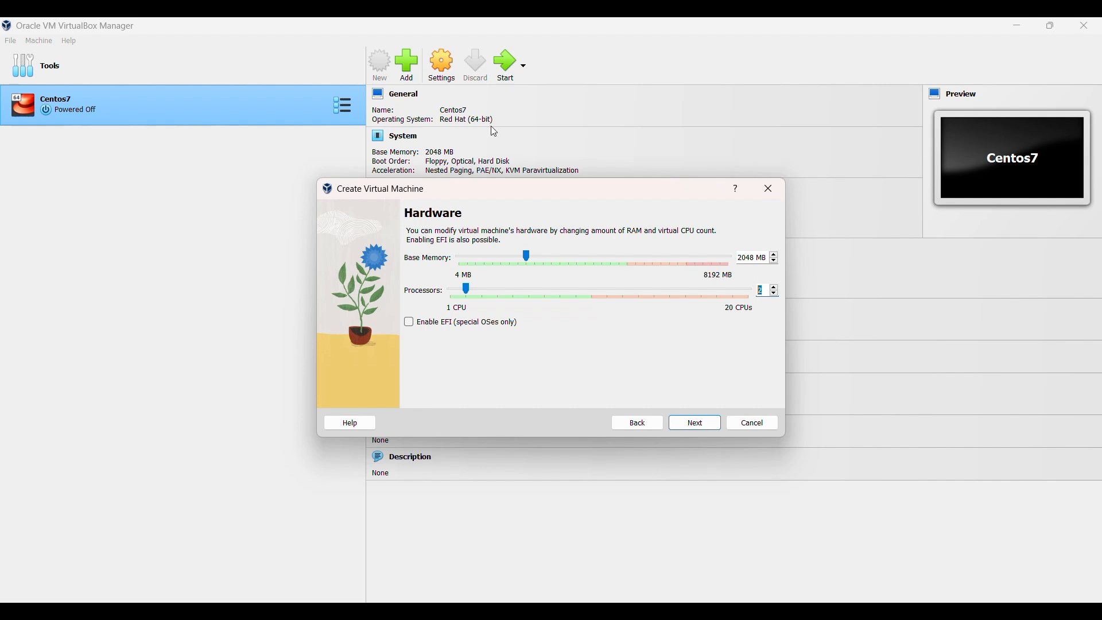
left_click(472, 42)
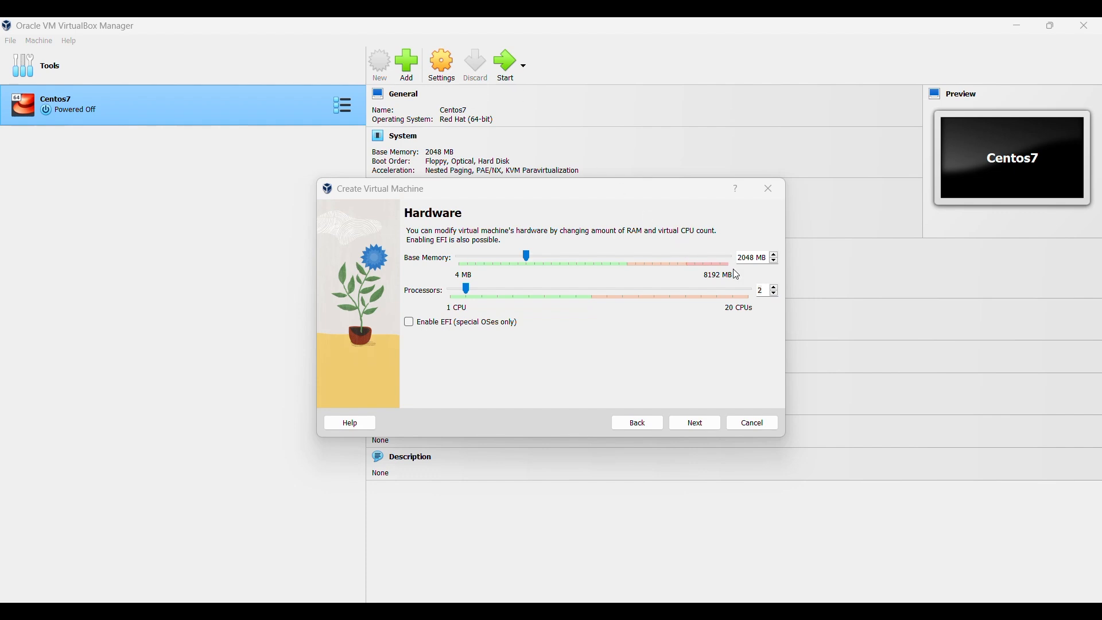
left_click(698, 428)
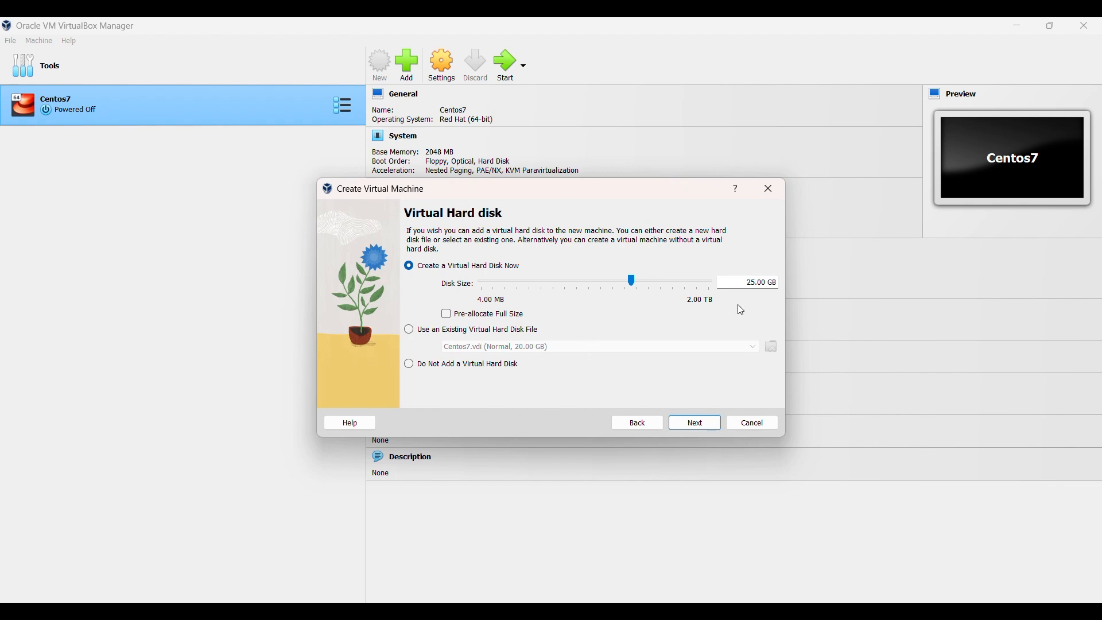
Keep the proposed 25.00 GB disk and finish creating Ubuntuvm
left_click(695, 423)
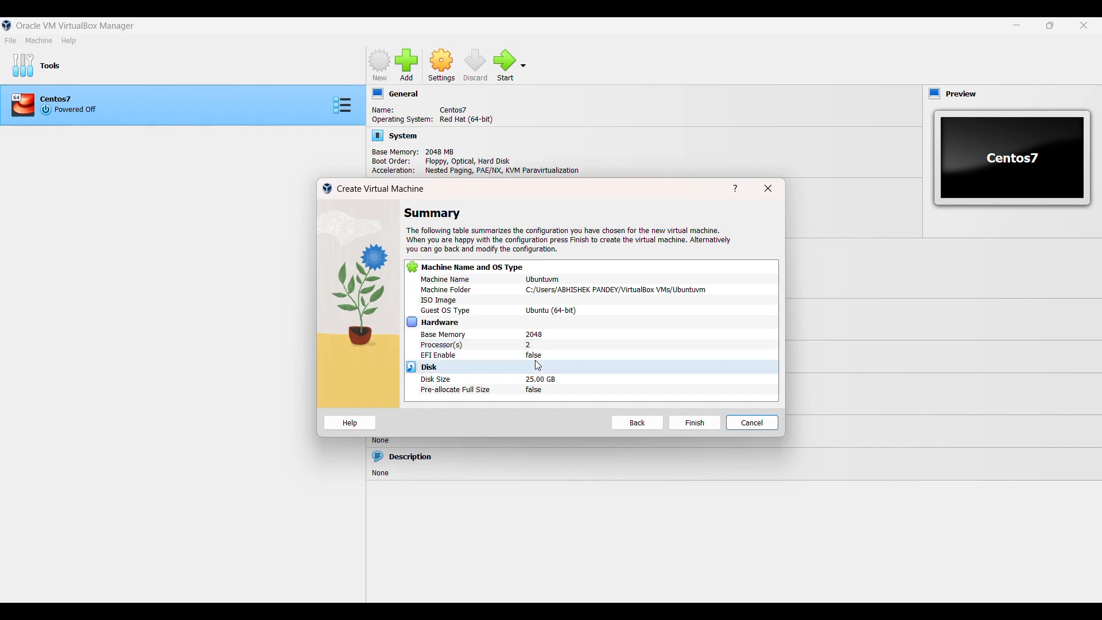
left_click(693, 425)
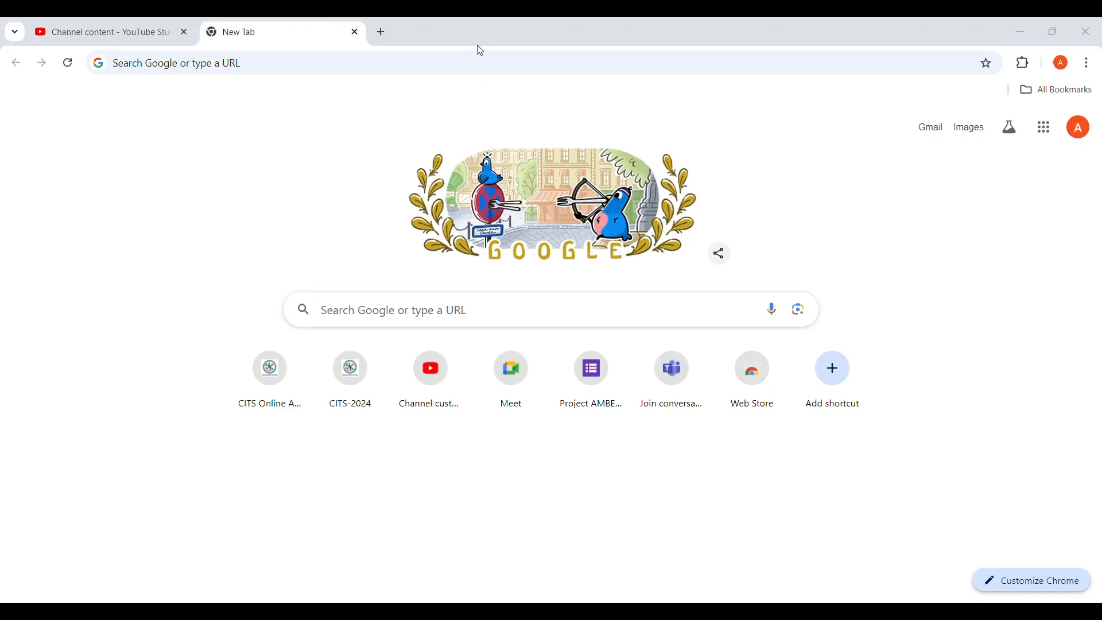
Search Google from the new tab for 'centos stream 9 iso download'
left_click(449, 319)
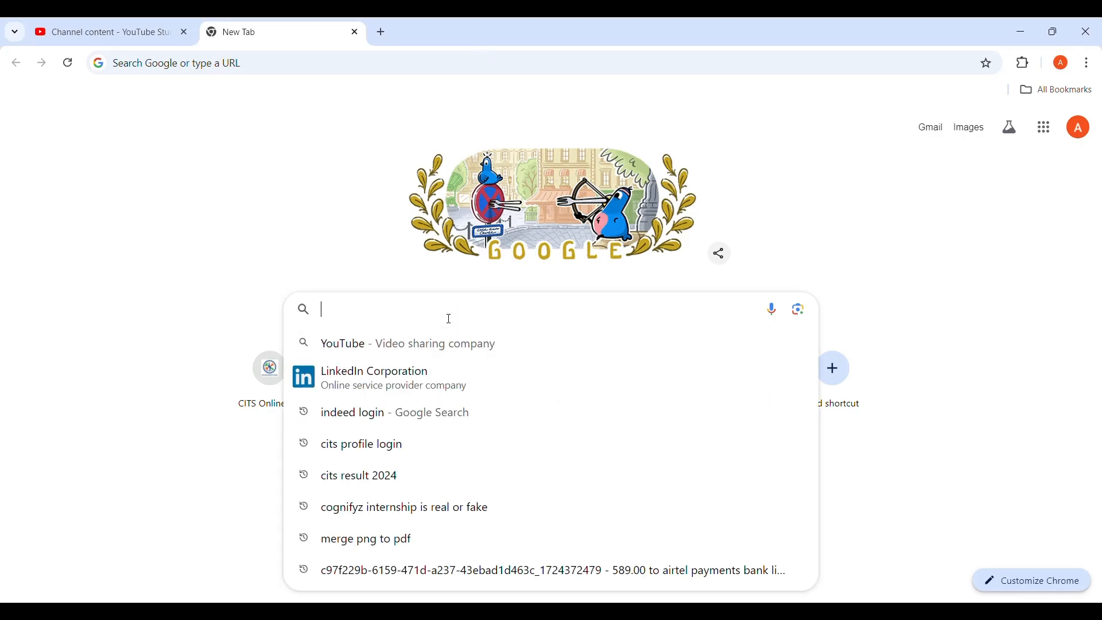
type("cent")
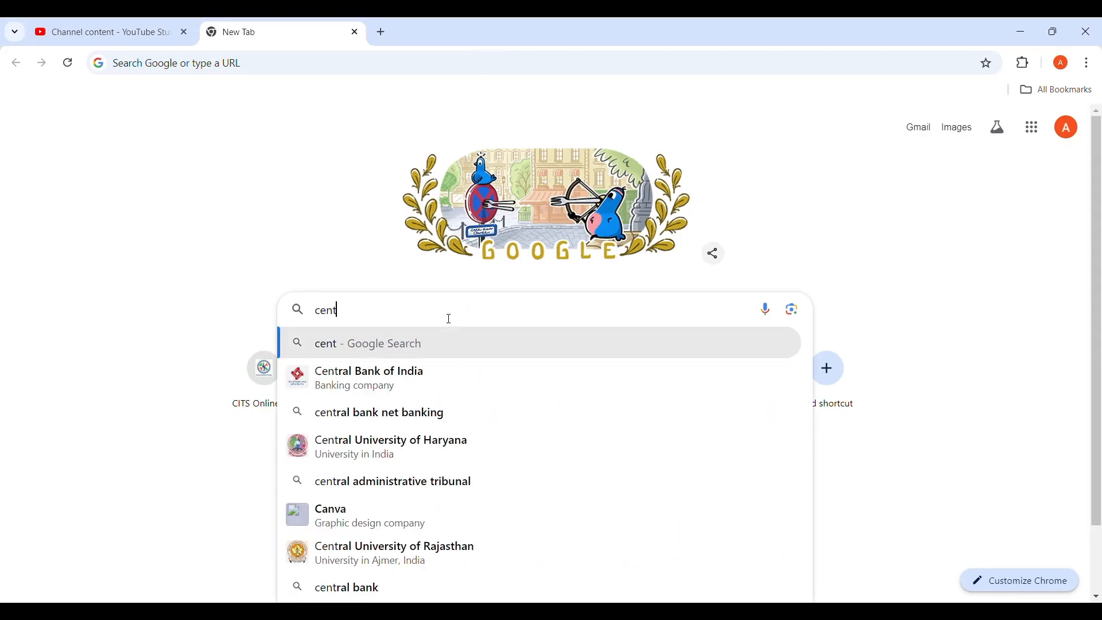
type("os s")
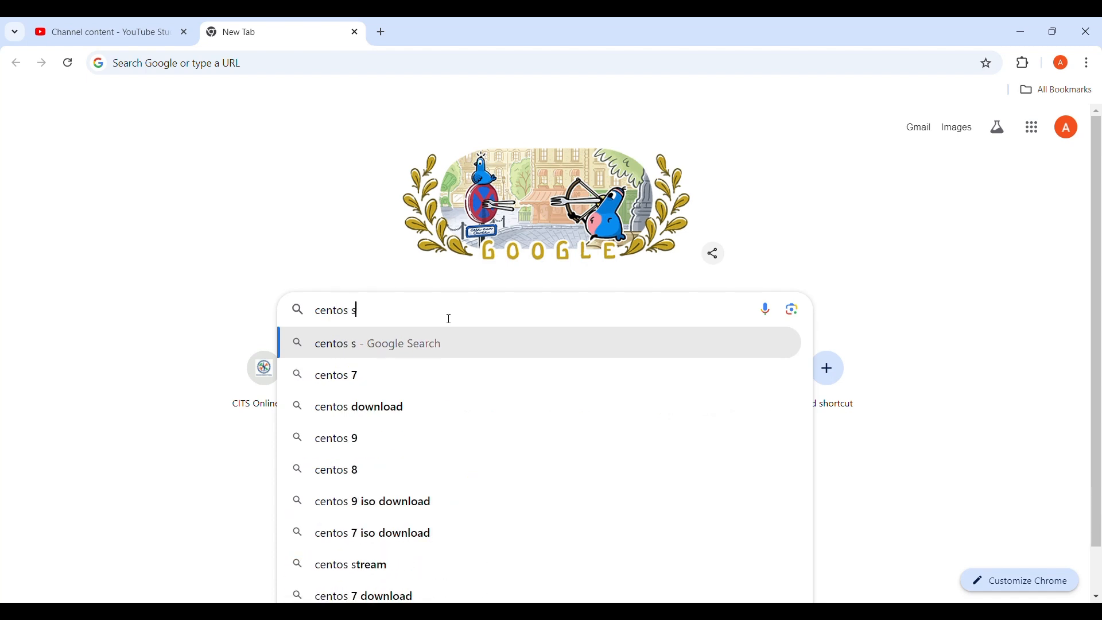
type("tream")
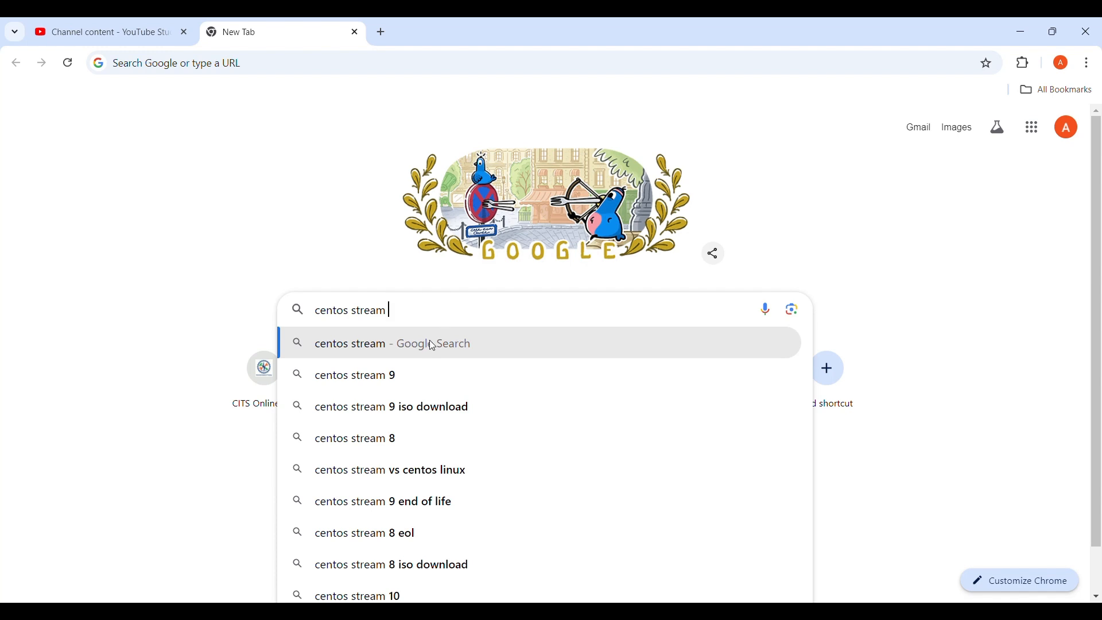
type(" 9")
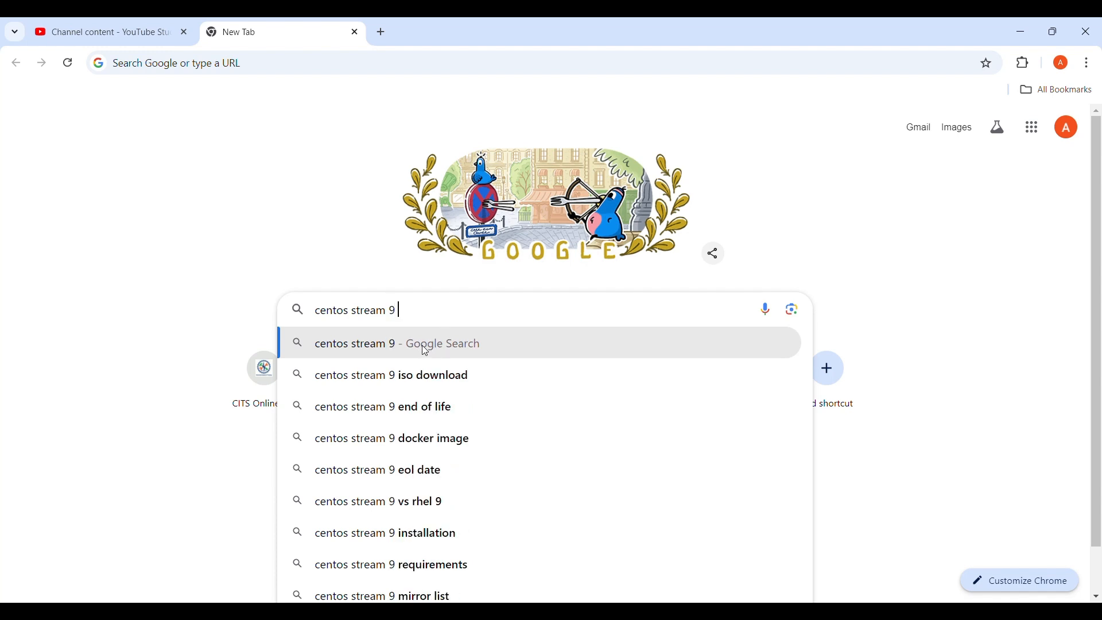
type(" iso d")
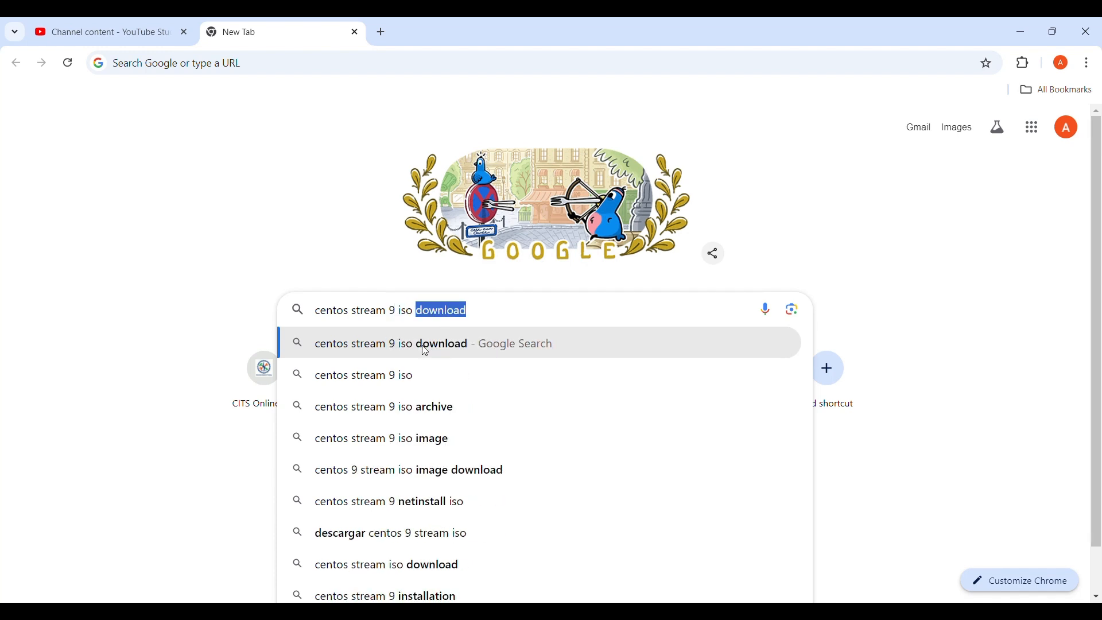
type("ownl")
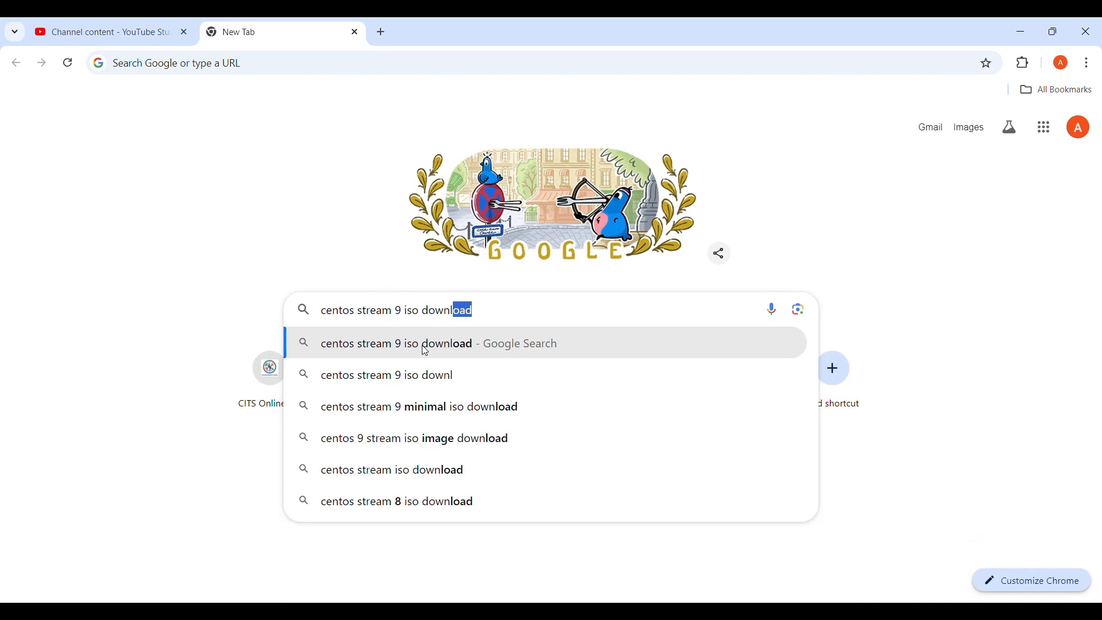
type("oad")
key("Return")
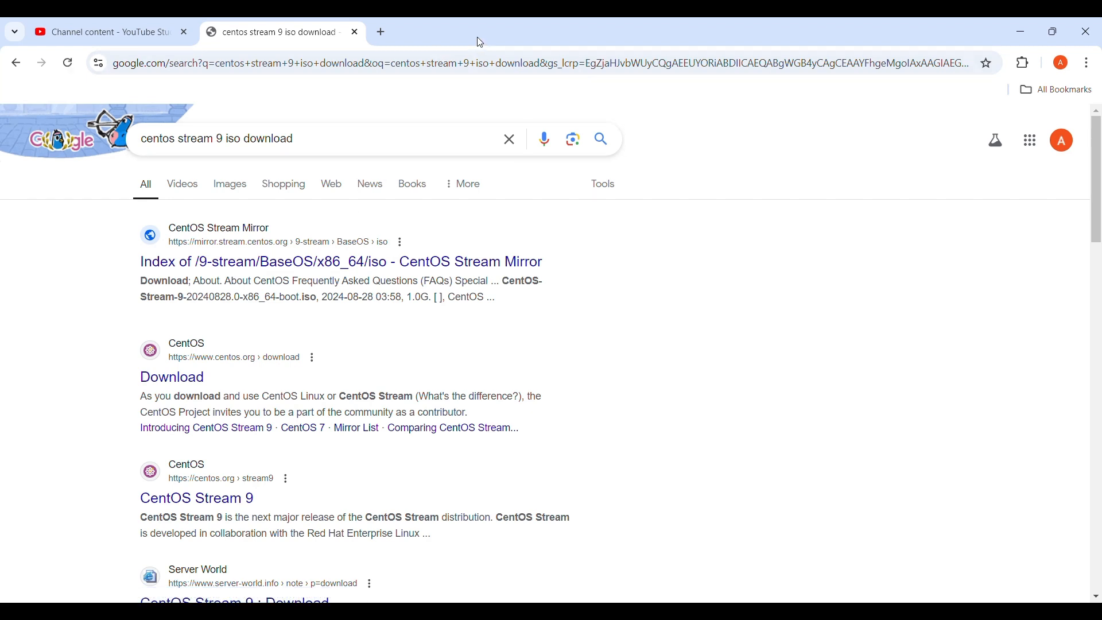
Start downloading the 1.0 GB CentOS-Stream-9-20240902.0-x86_64-boot.iso from the CentOS Stream mirror and confirm progress
left_click(310, 264)
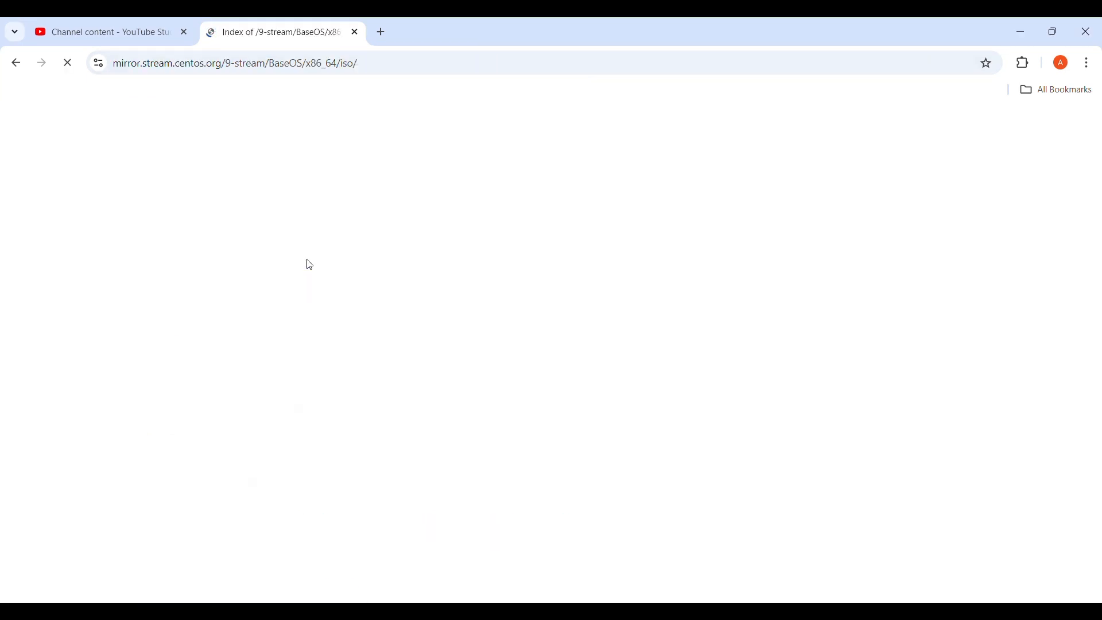
scroll(394, 421, "down", 2)
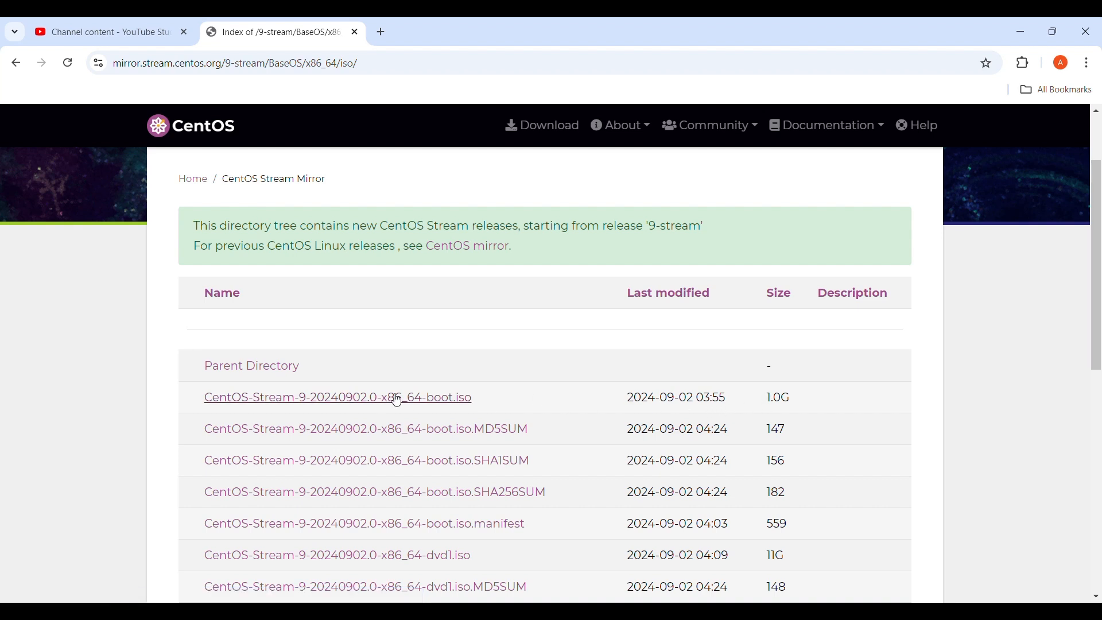
left_click(369, 399)
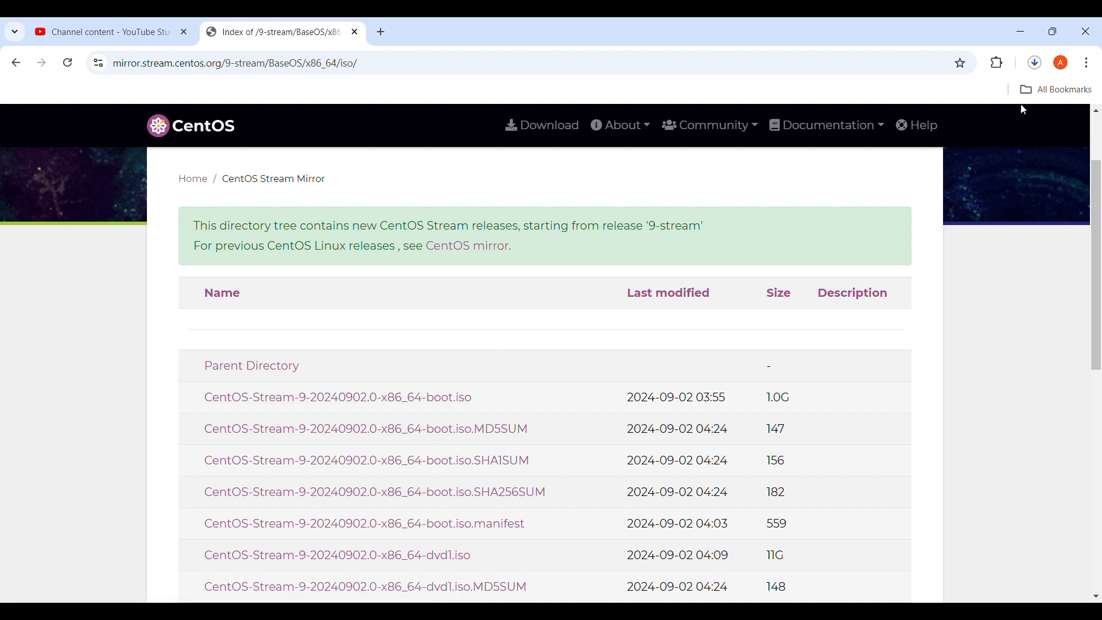
left_click(1036, 64)
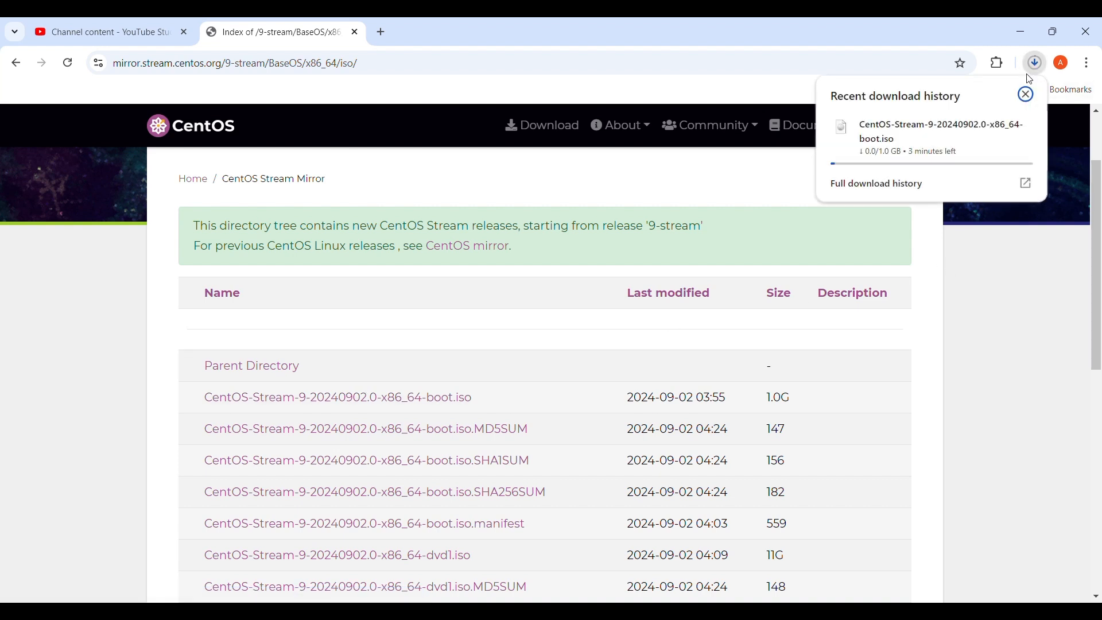
left_click(996, 292)
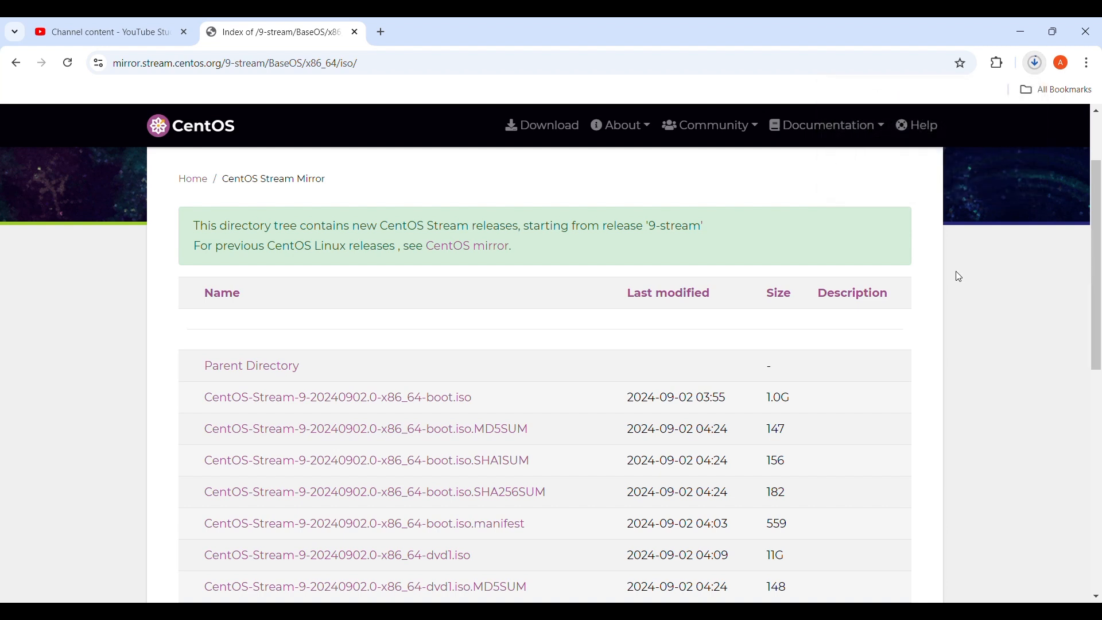
Return to VirtualBox and open the Centos7 machine's Settings
key("alt+Tab")
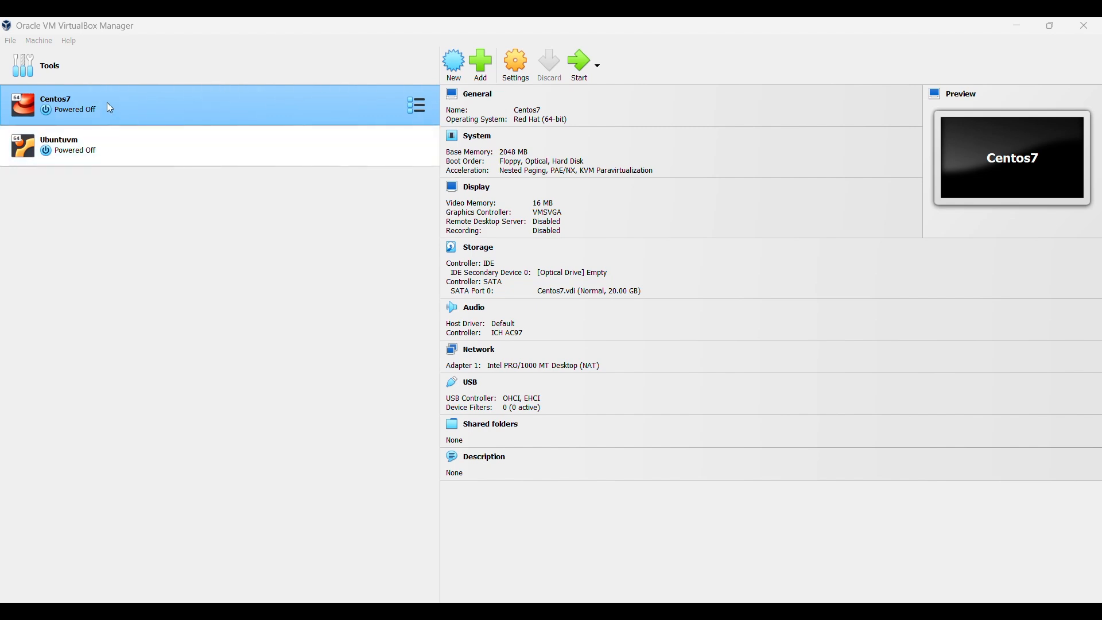
left_click(522, 84)
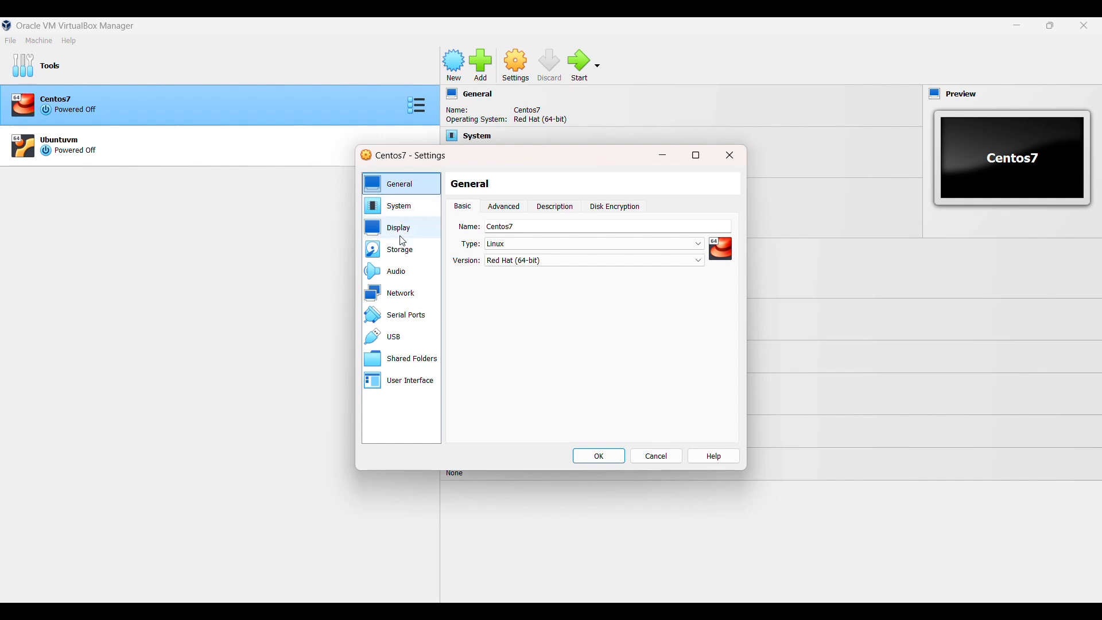
In Storage, select Centos7's empty IDE optical drive and browse for a disc image file
left_click(400, 254)
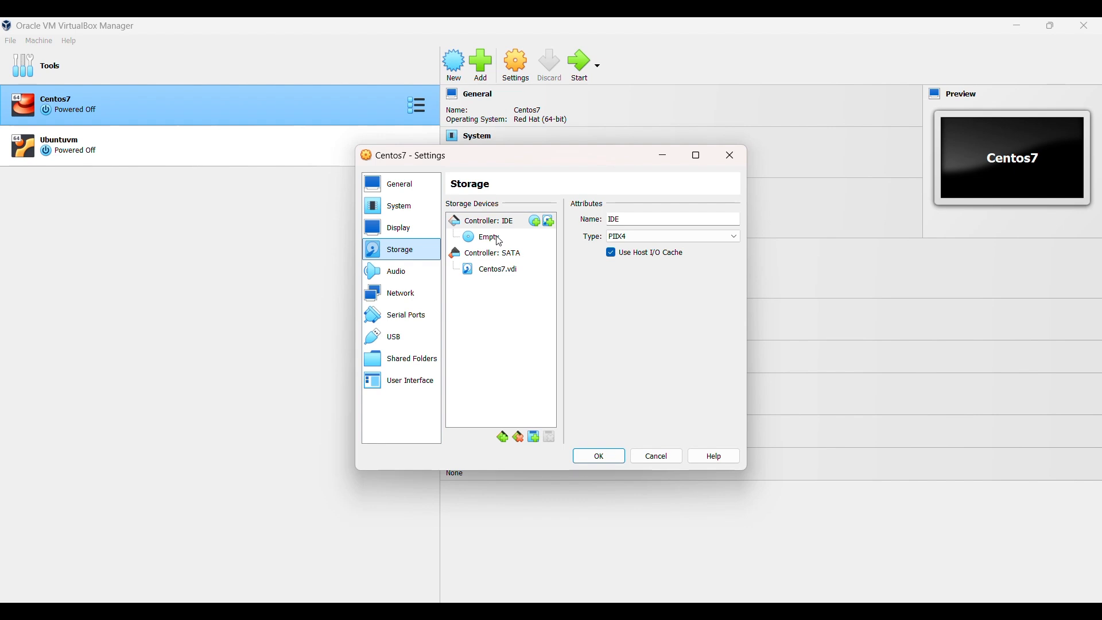
left_click(473, 39)
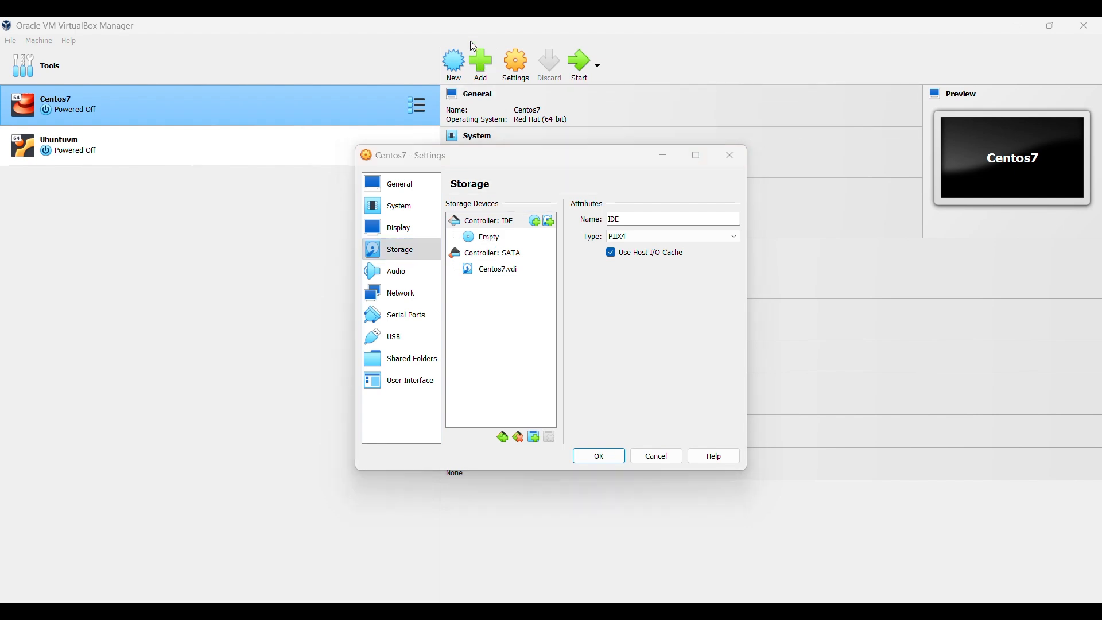
left_click(472, 243)
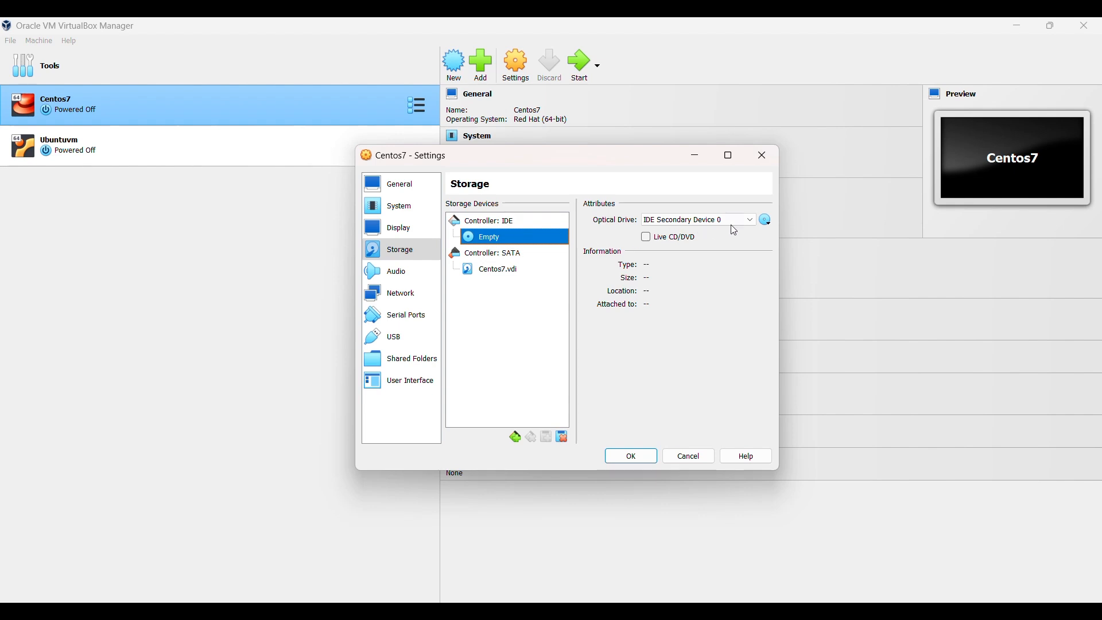
left_click(750, 220)
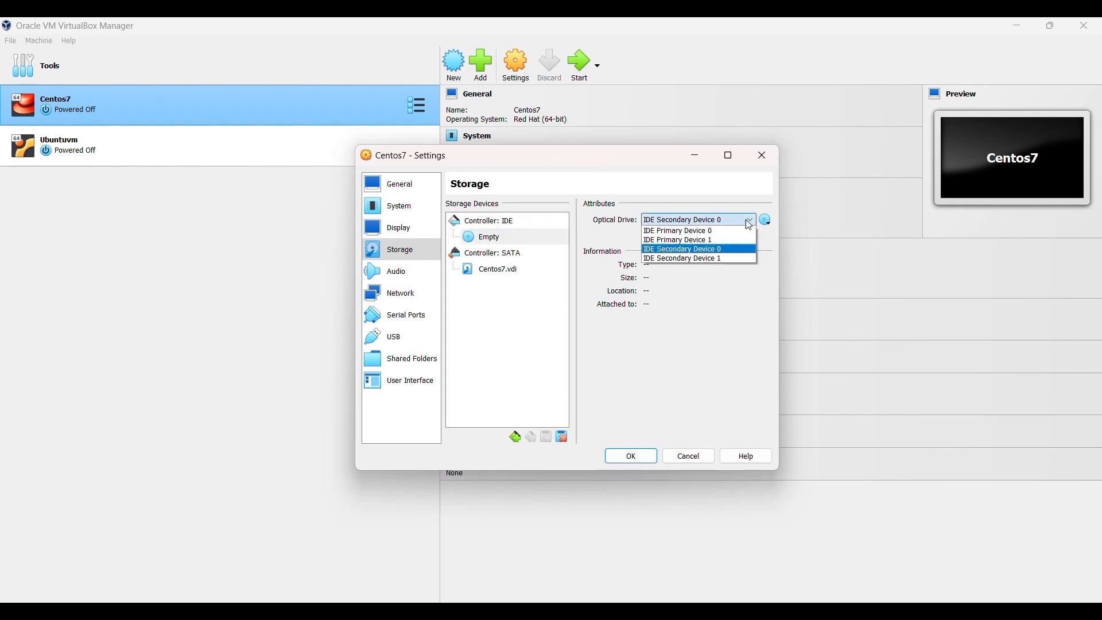
left_click(767, 222)
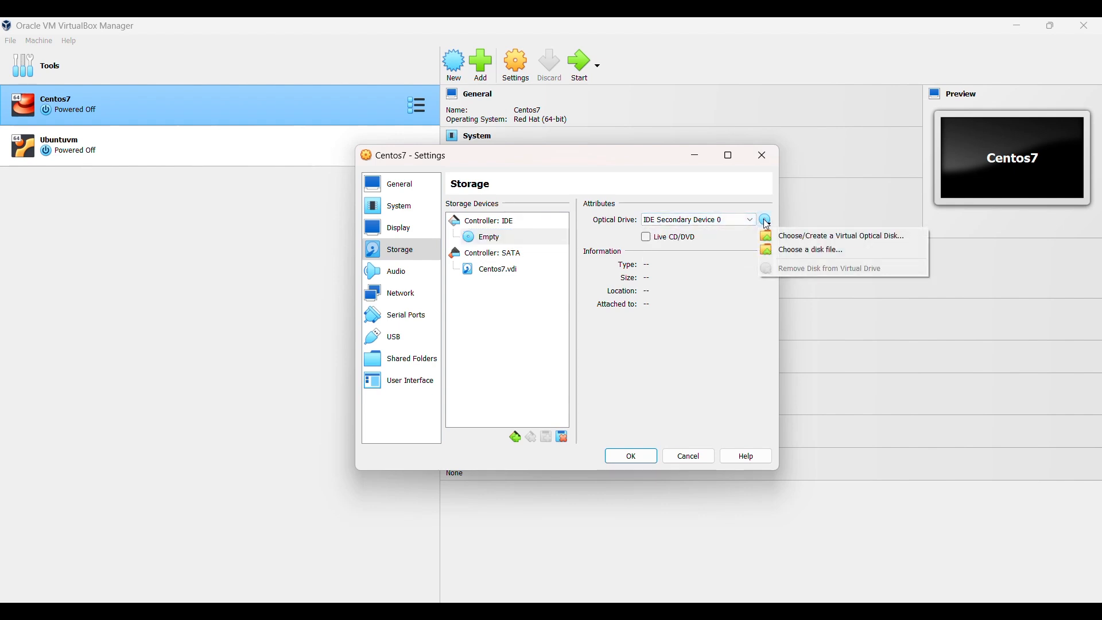
left_click(804, 249)
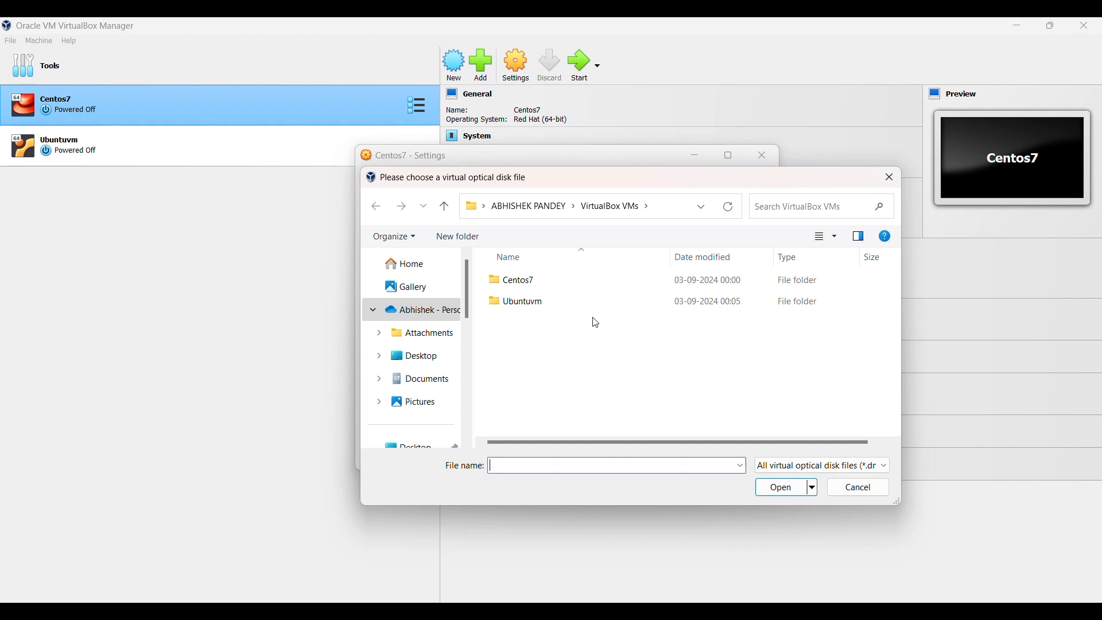
Attach the CentOS-Stream-9-20240902.0 boot ISO from Downloads and enable Live CD/DVD
scroll(426, 390, "down", 1)
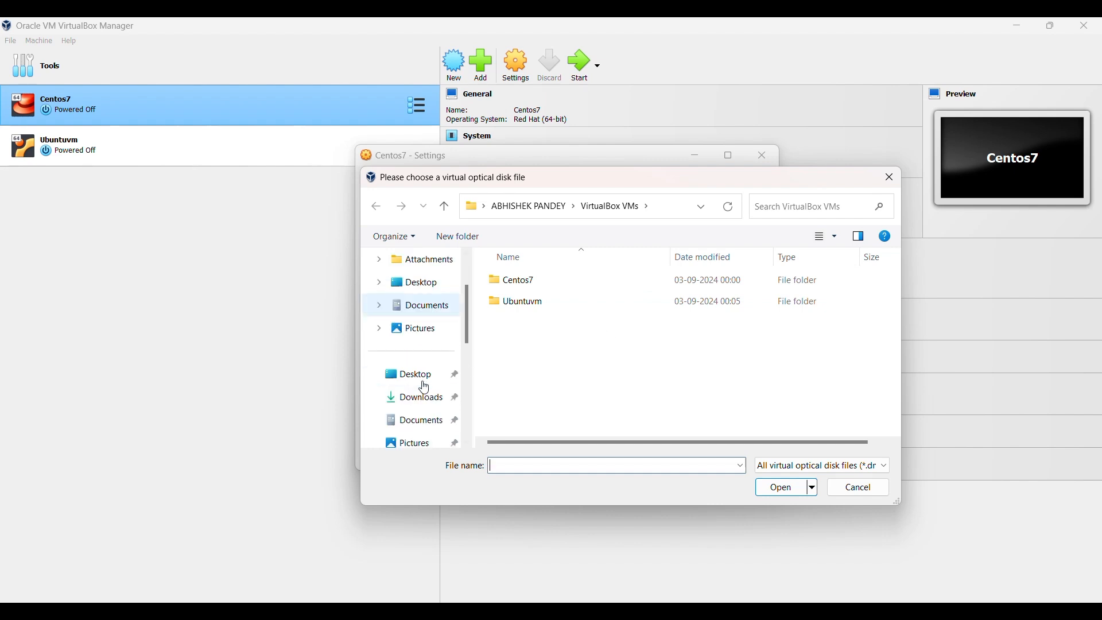
left_click(420, 398)
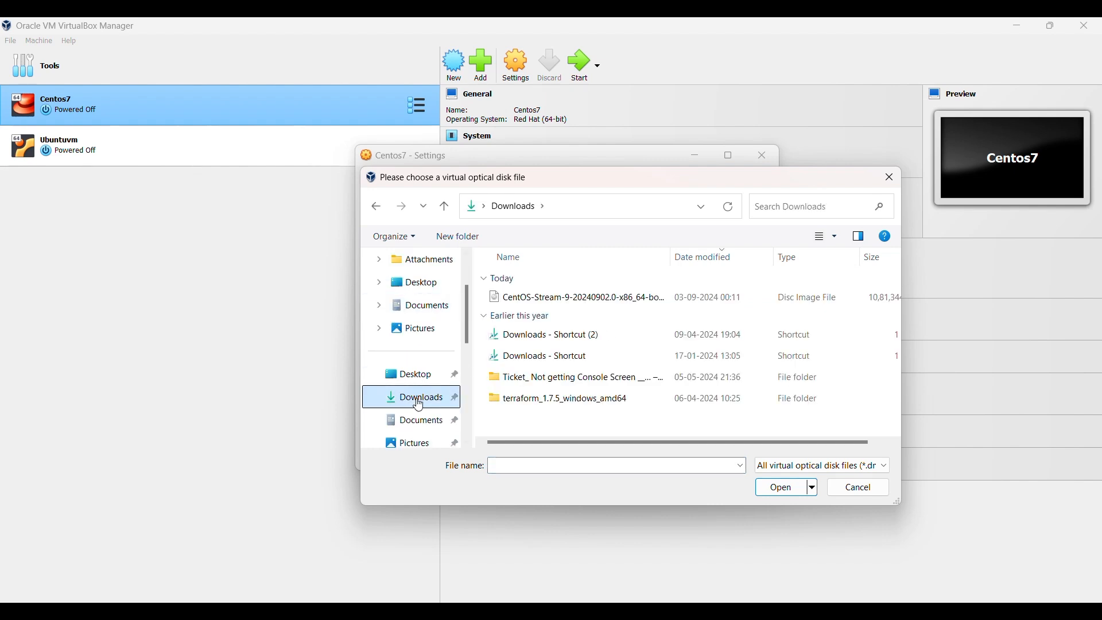
left_click(553, 304)
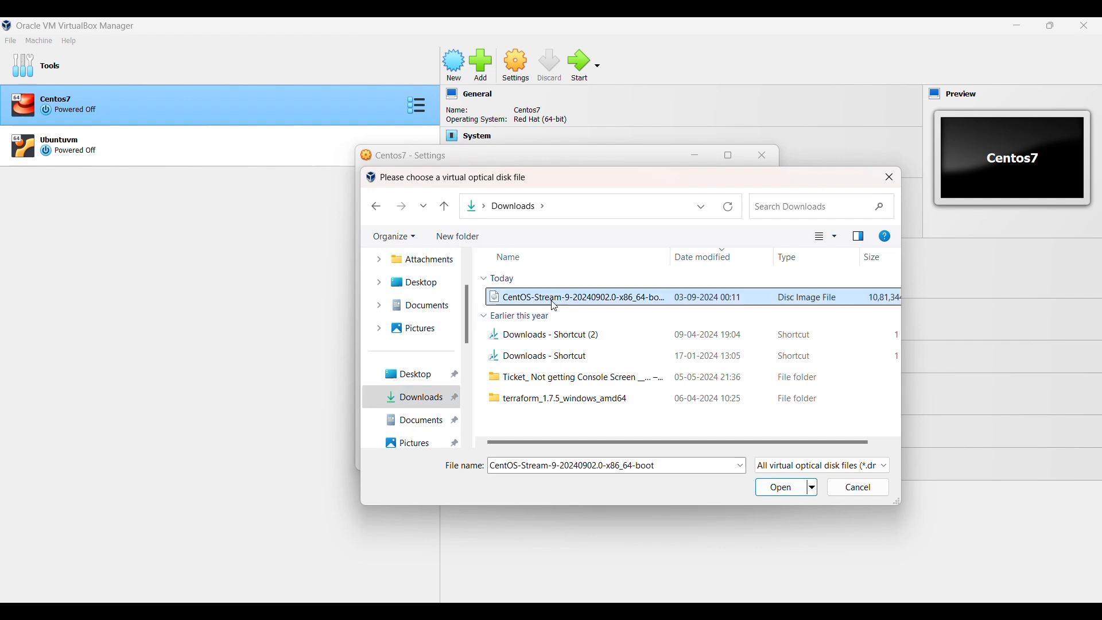
left_click(780, 493)
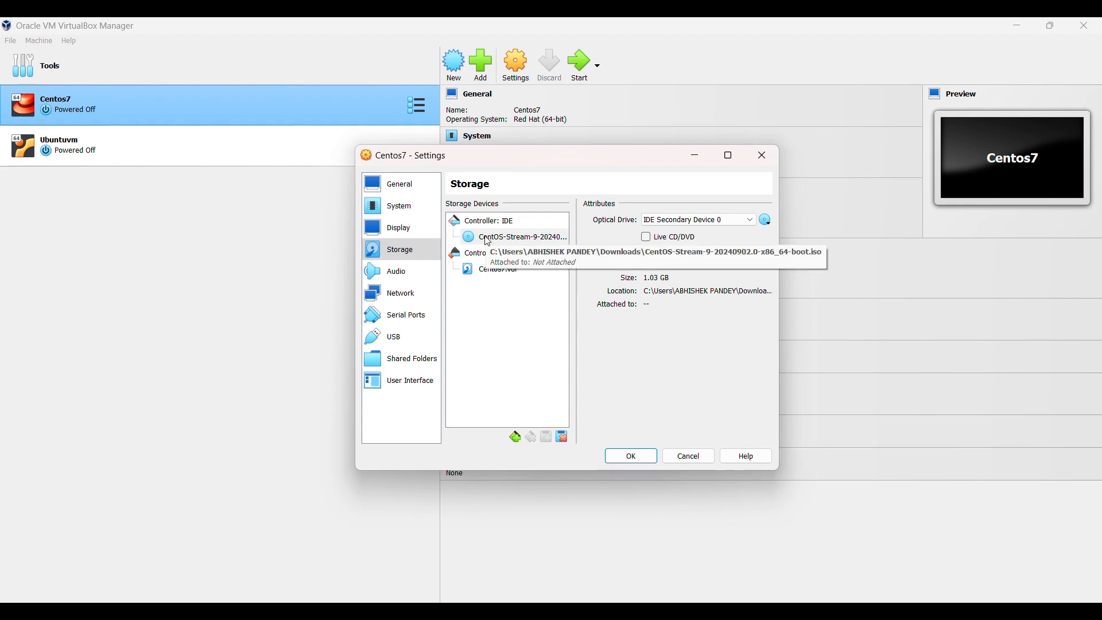
left_click(470, 46)
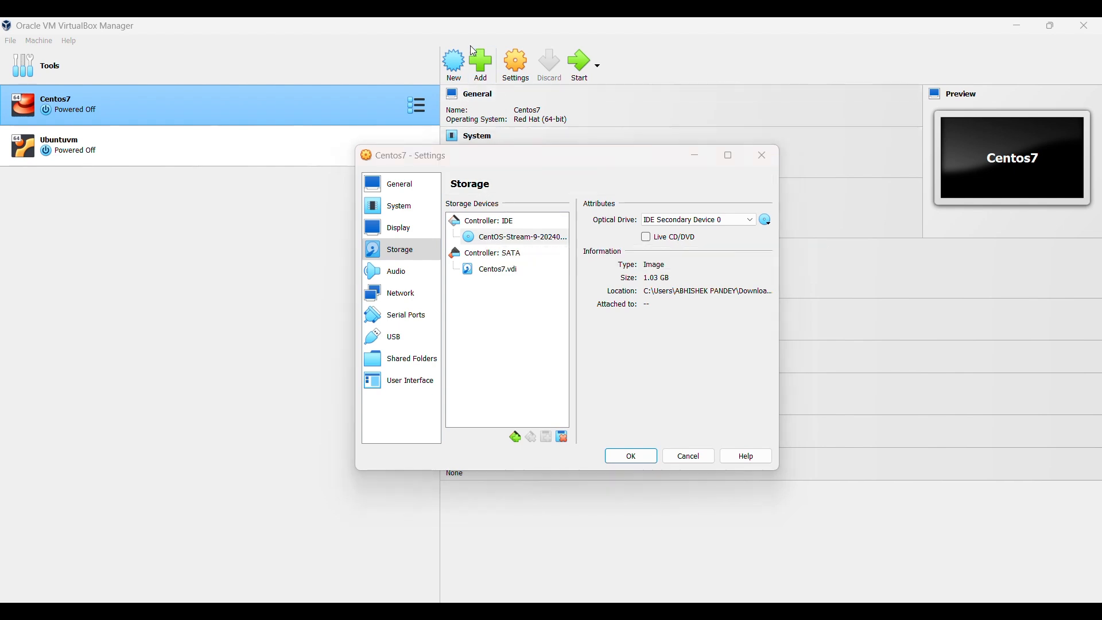
left_click(646, 238)
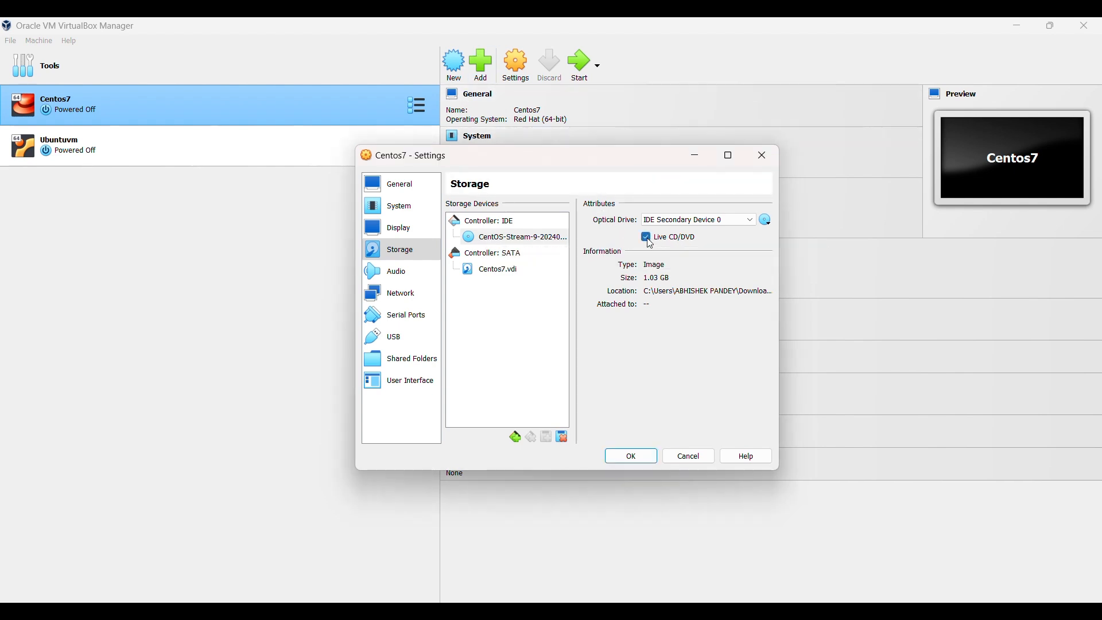
left_click(482, 55)
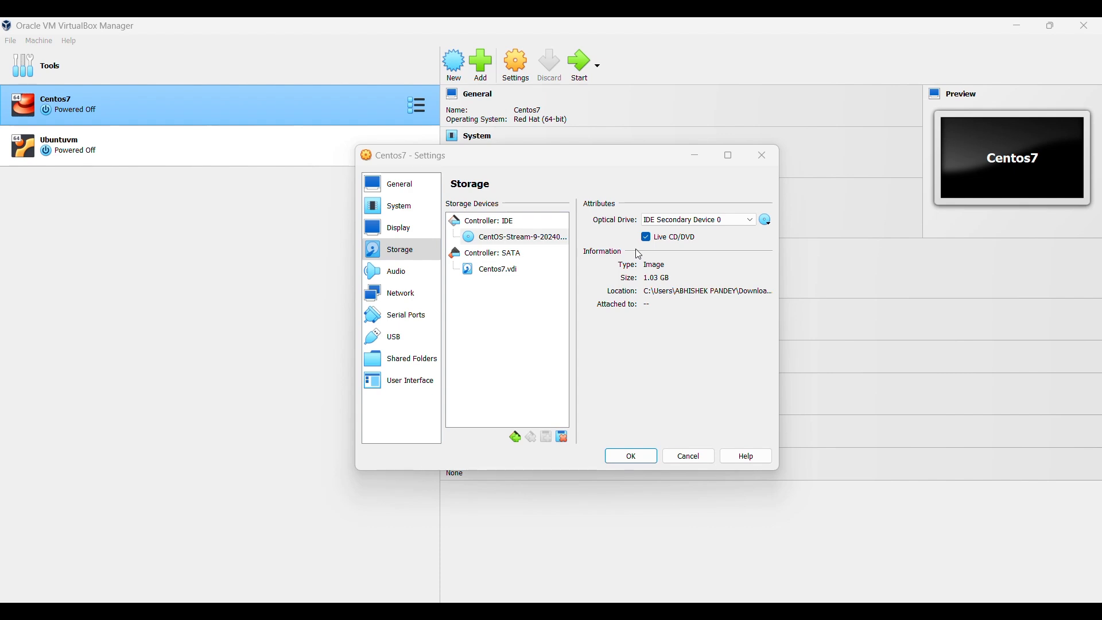
In Network settings, enable Adapter 2
left_click(399, 297)
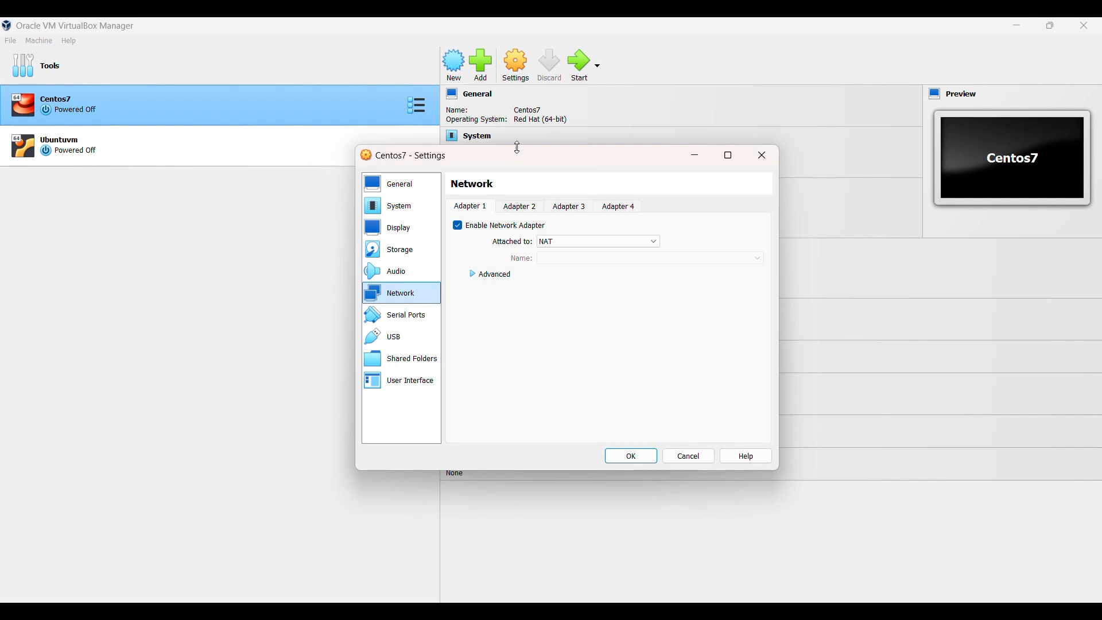
left_click(472, 41)
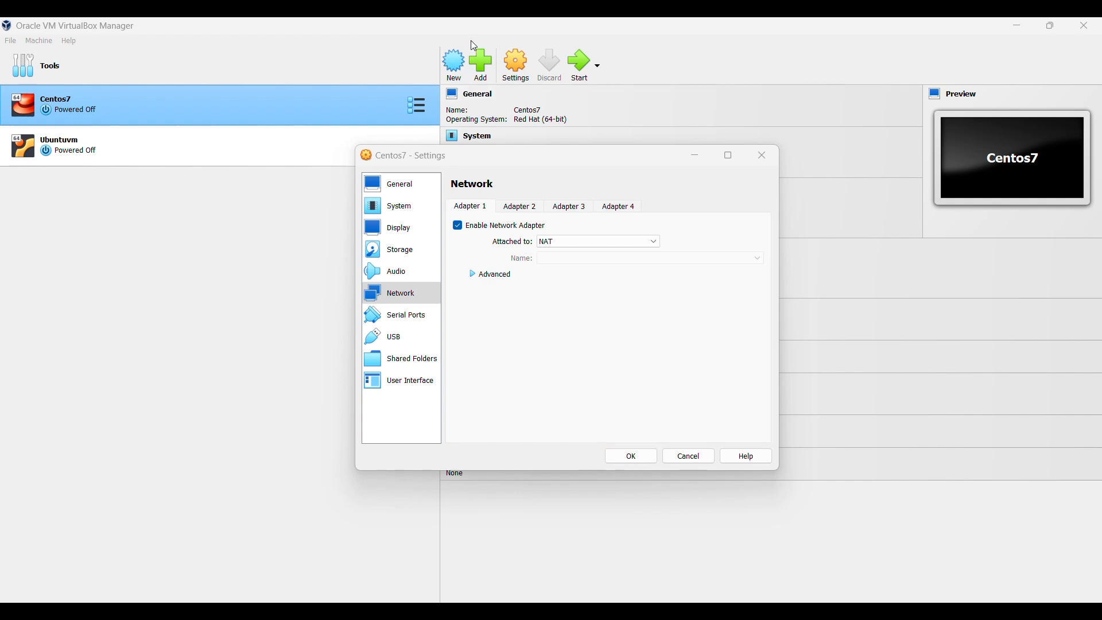
left_click(472, 207)
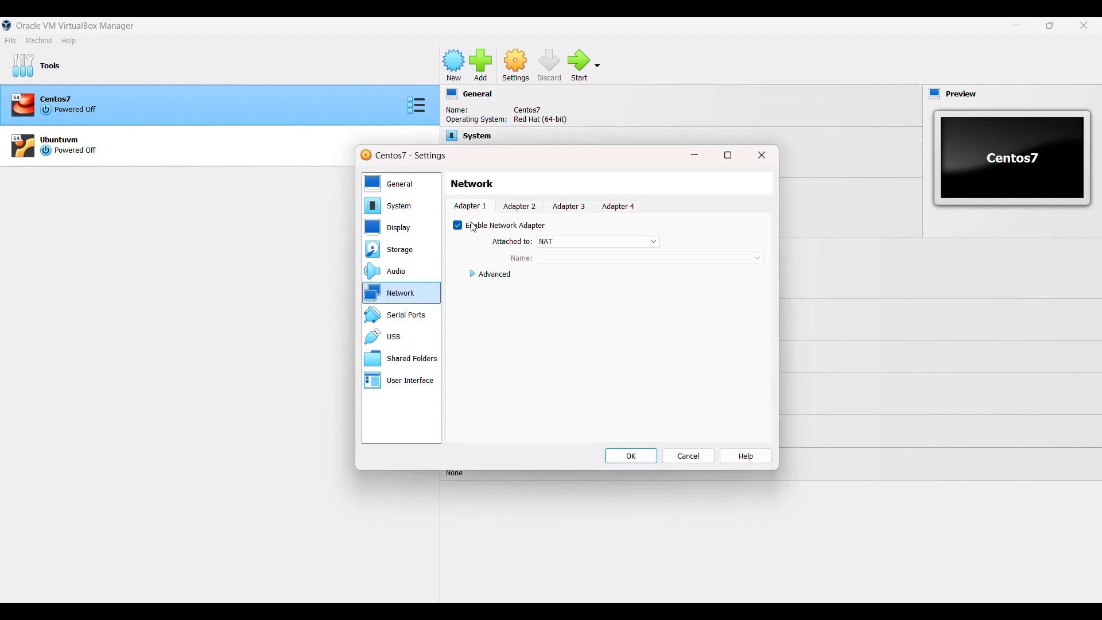
left_click(473, 46)
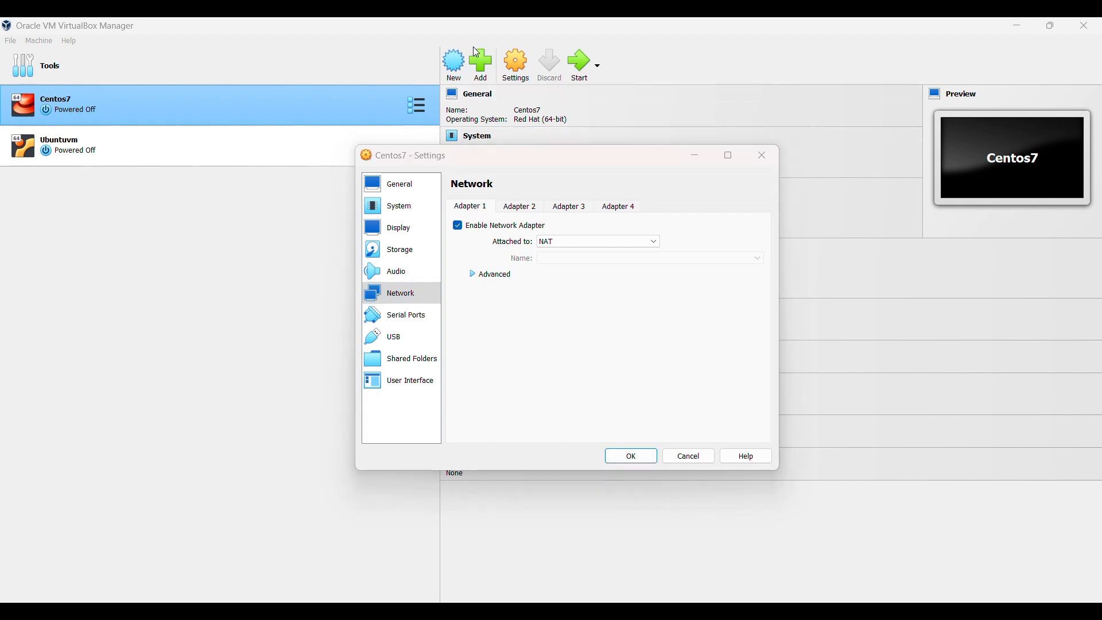
left_click(521, 207)
left_click(461, 228)
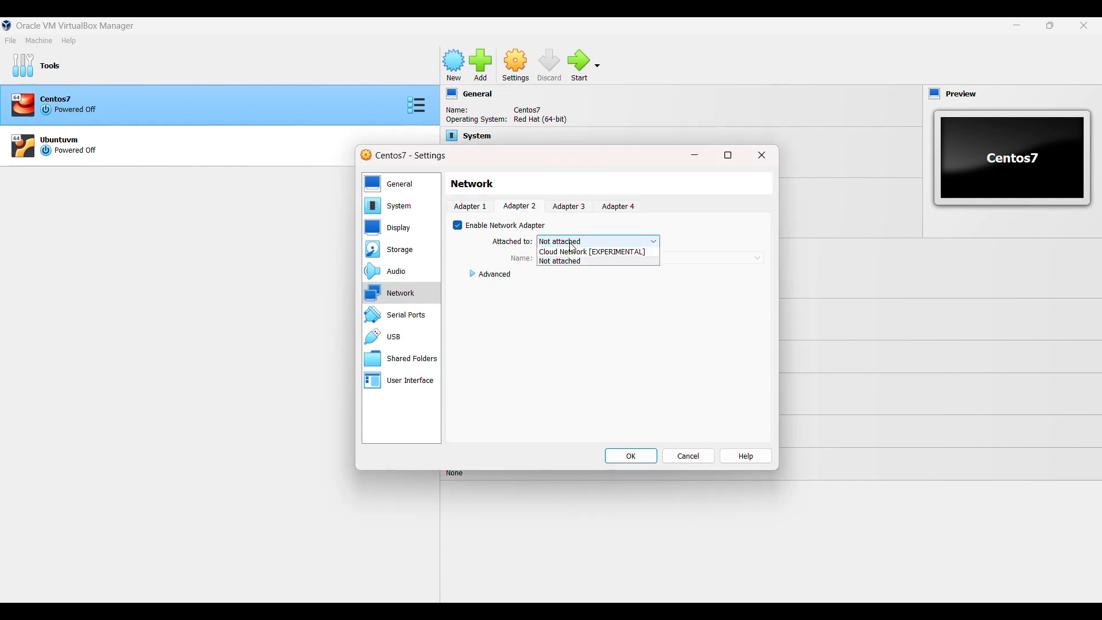
Attach Adapter 2 as a Bridged Adapter on the MediaTek Wi-Fi 6E MT7902 Wireless LAN Card
left_click(573, 248)
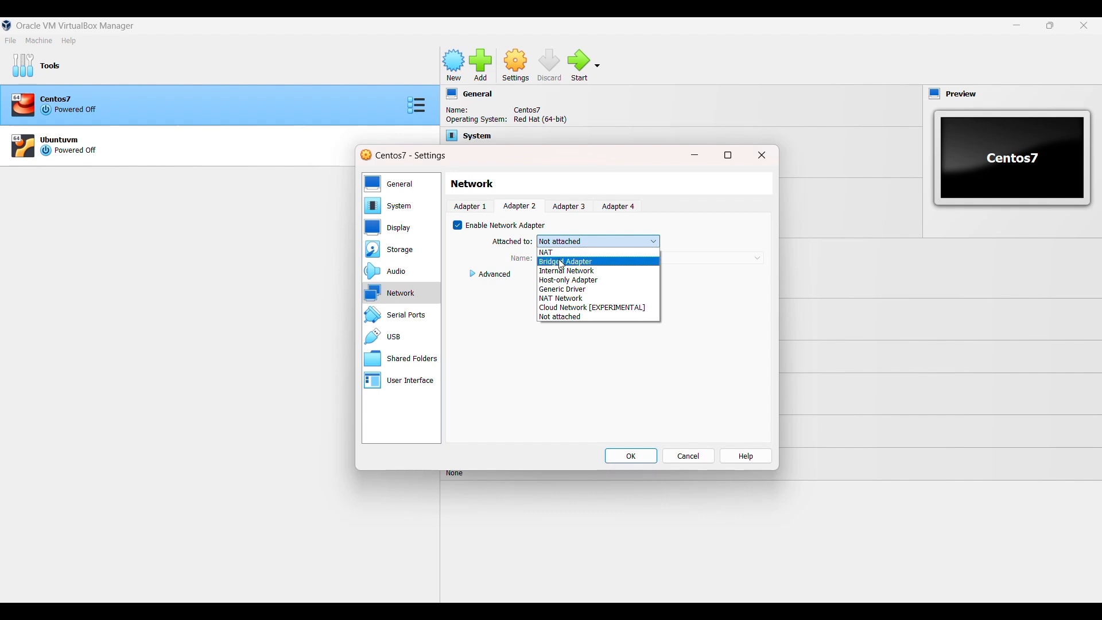
left_click(562, 262)
left_click(608, 259)
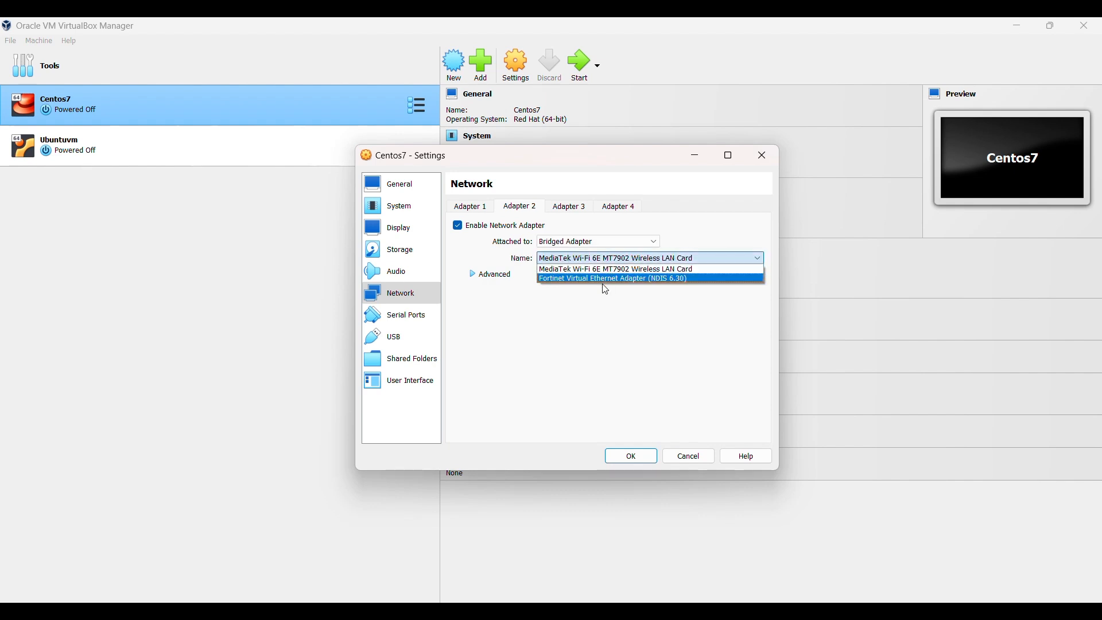
left_click(705, 252)
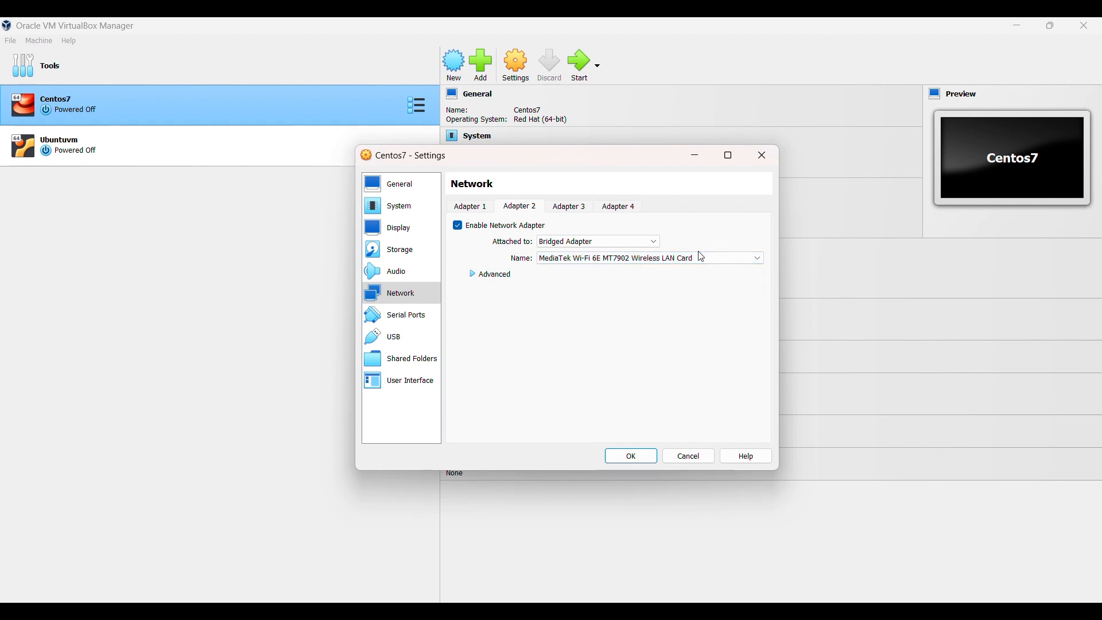
left_click(695, 256)
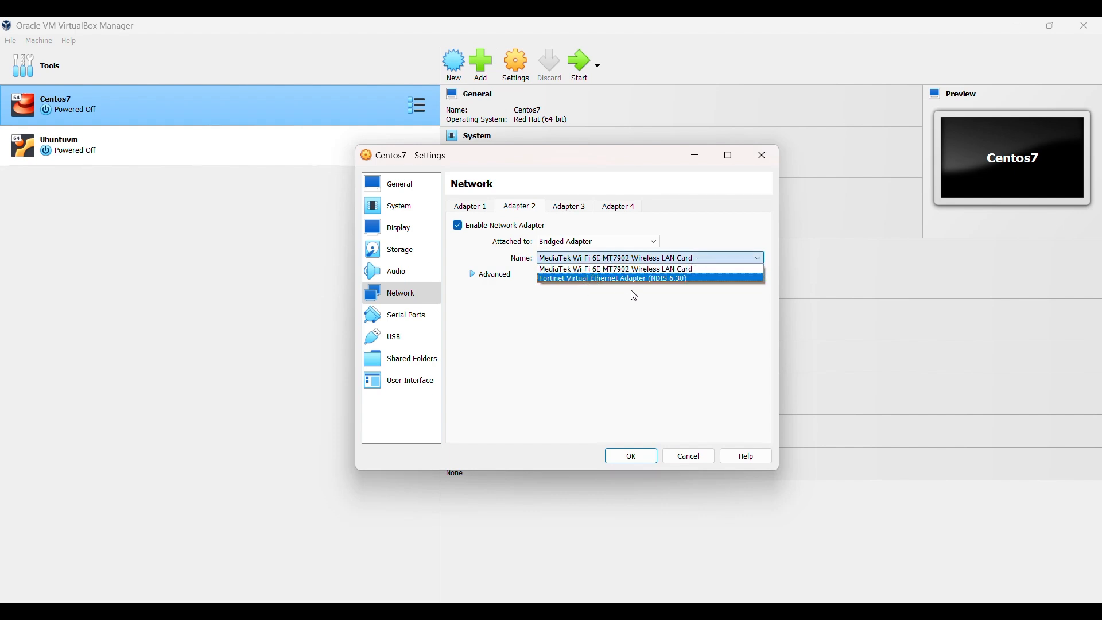
left_click(717, 256)
left_click(481, 42)
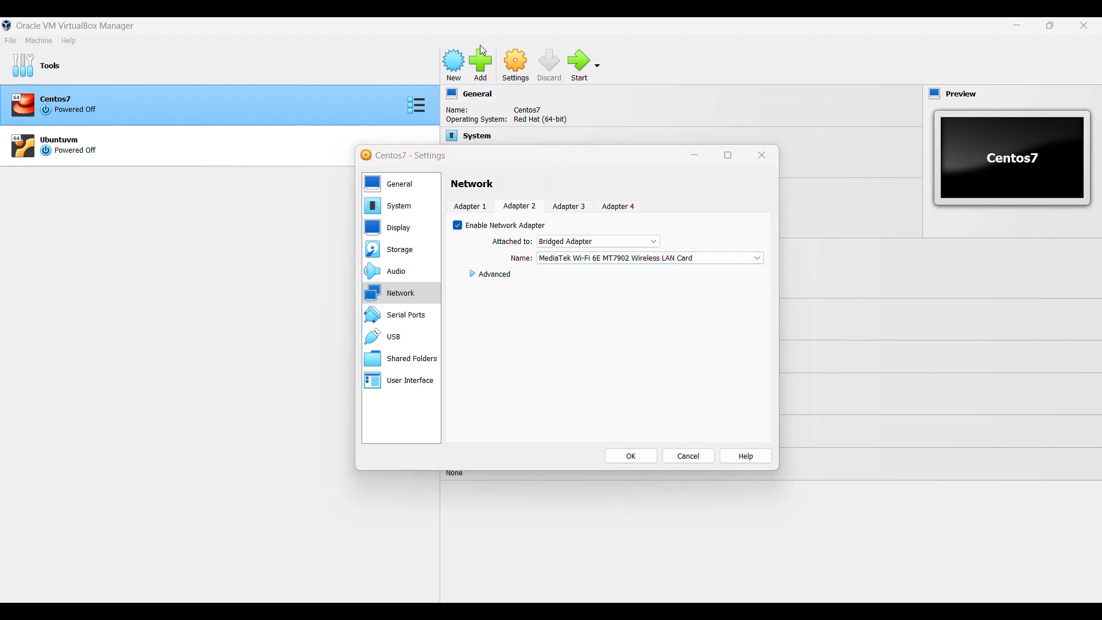
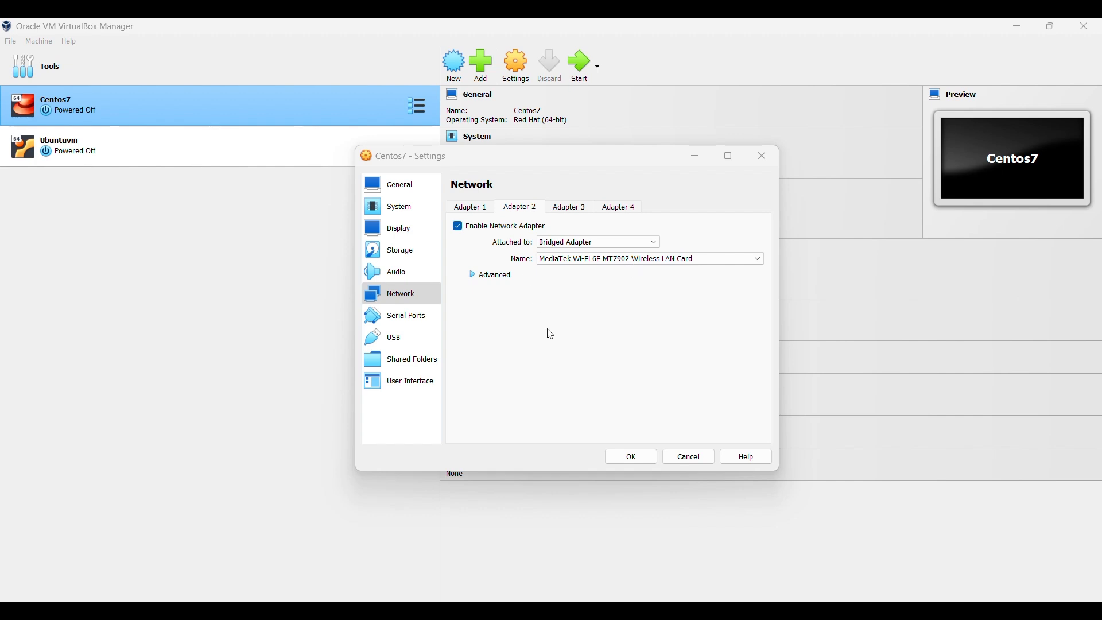
Save the Centos7 network settings with Adapter 2 bridged to the Wi-Fi card
left_click(630, 459)
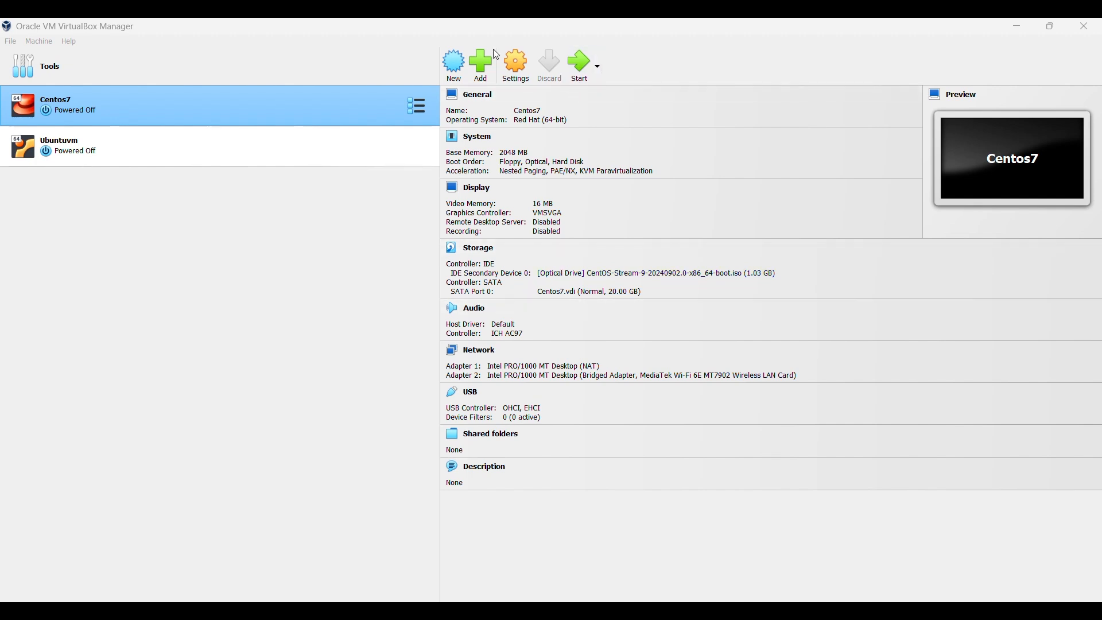
Start the Centos7 VM and bring its running window to the front
left_click(582, 74)
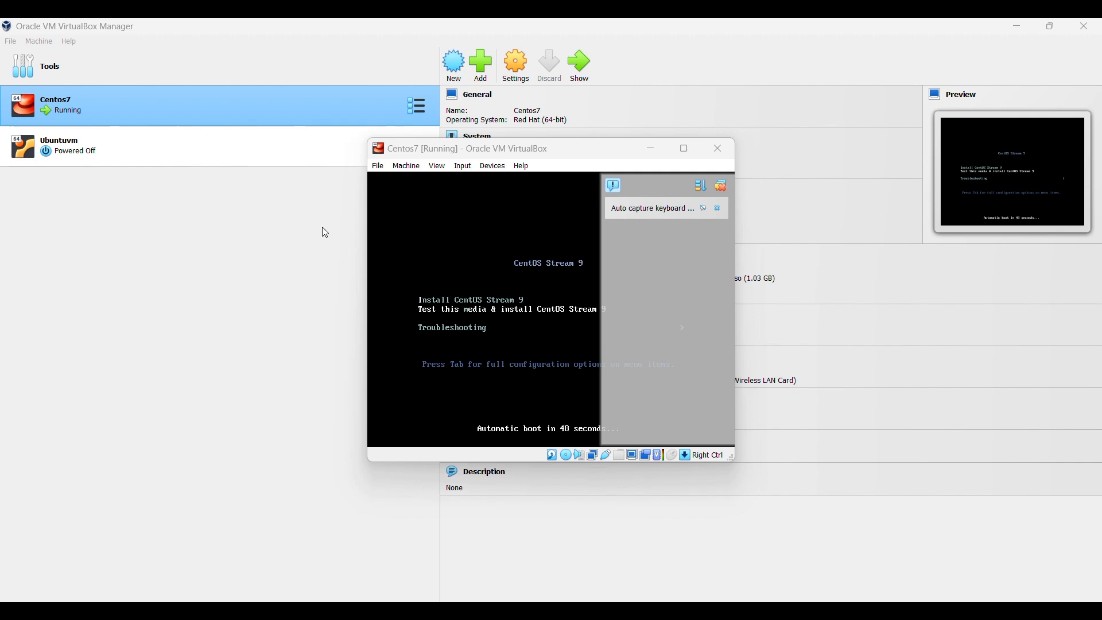
left_click(476, 49)
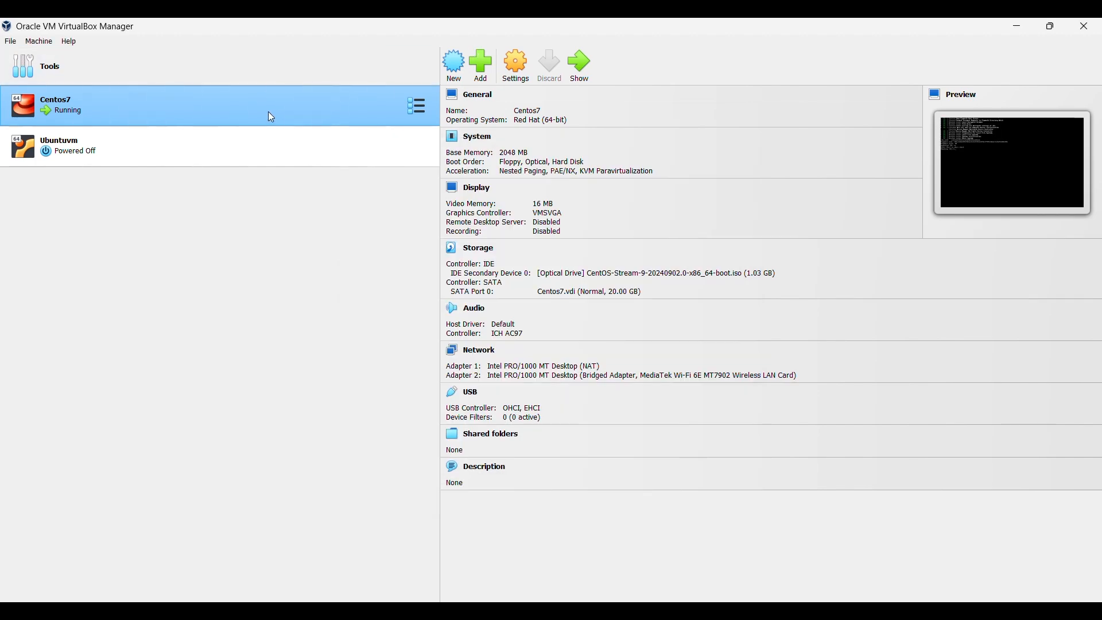
double_click(272, 117)
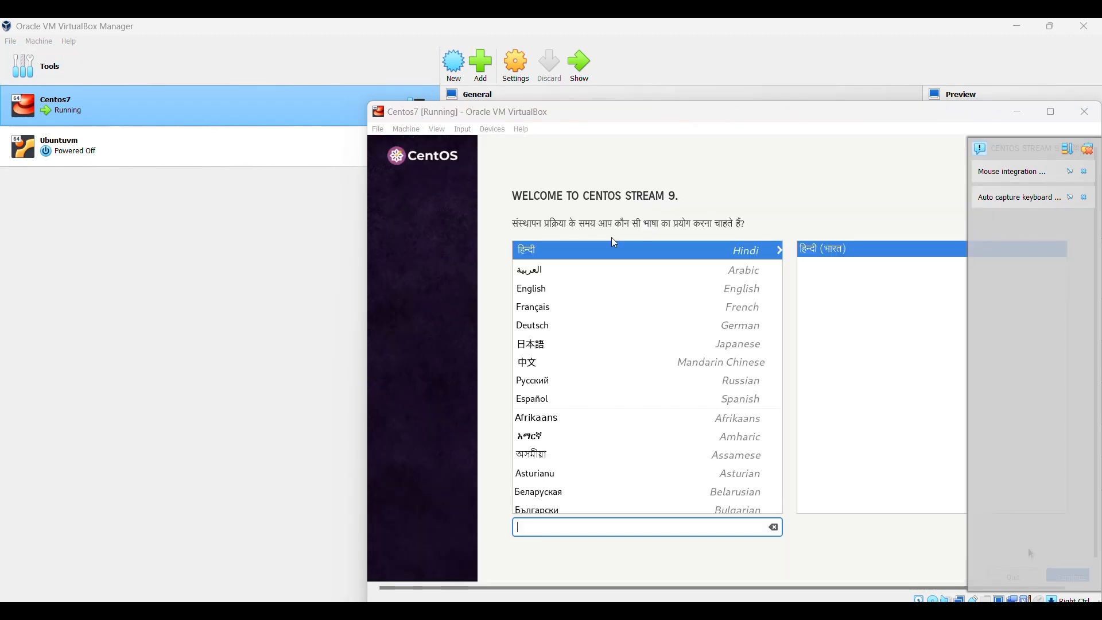
Let the VM capture the mouse and choose English as the installer language
left_click(540, 296)
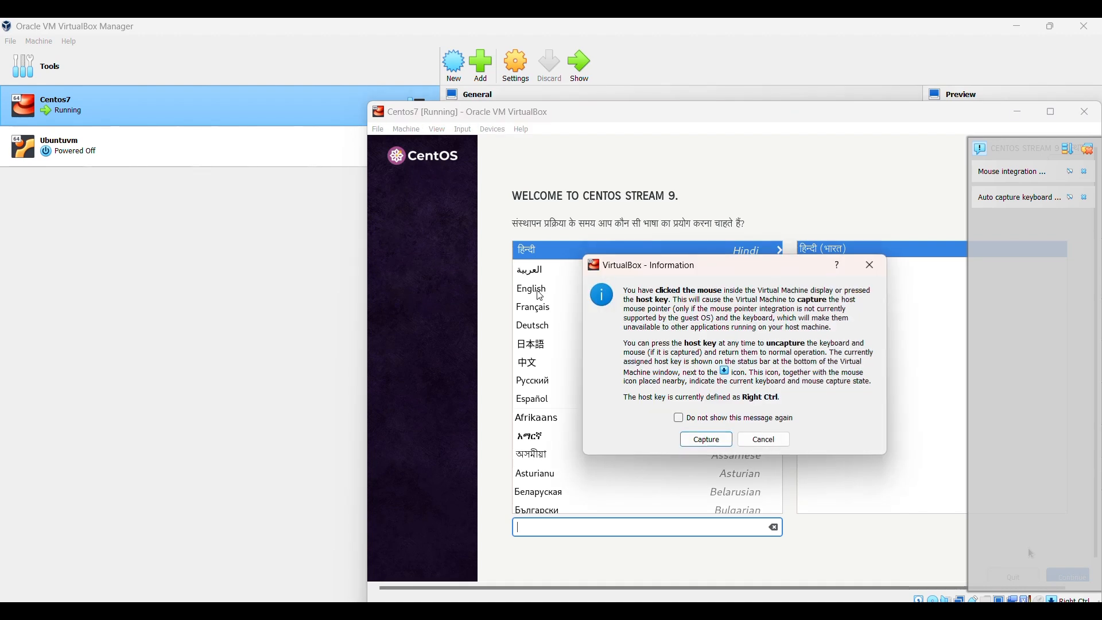
left_click(706, 440)
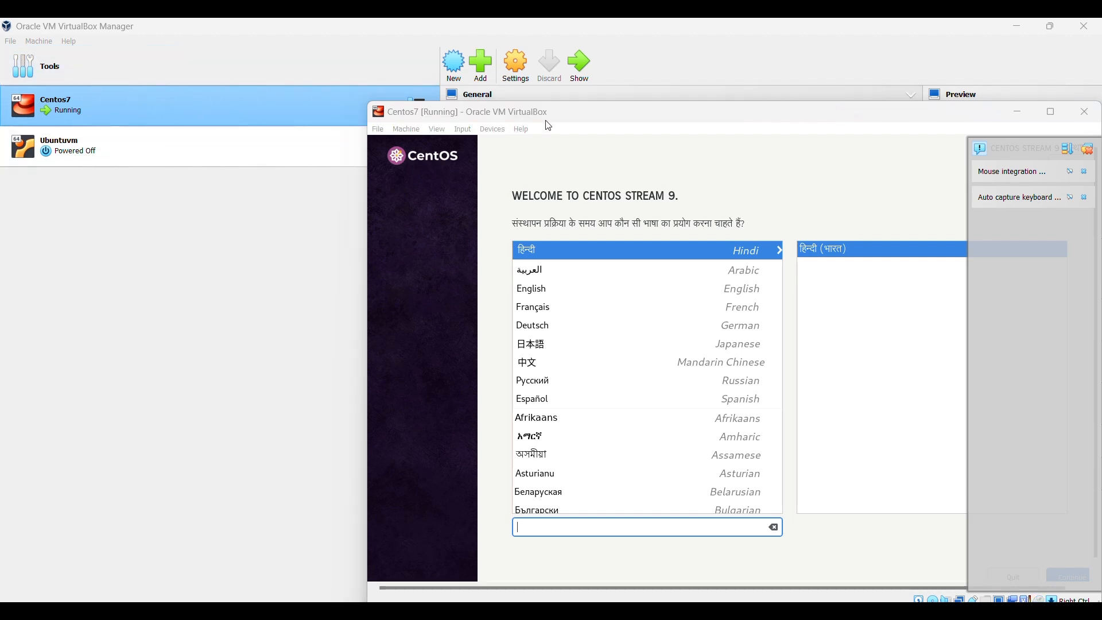
left_click(546, 295)
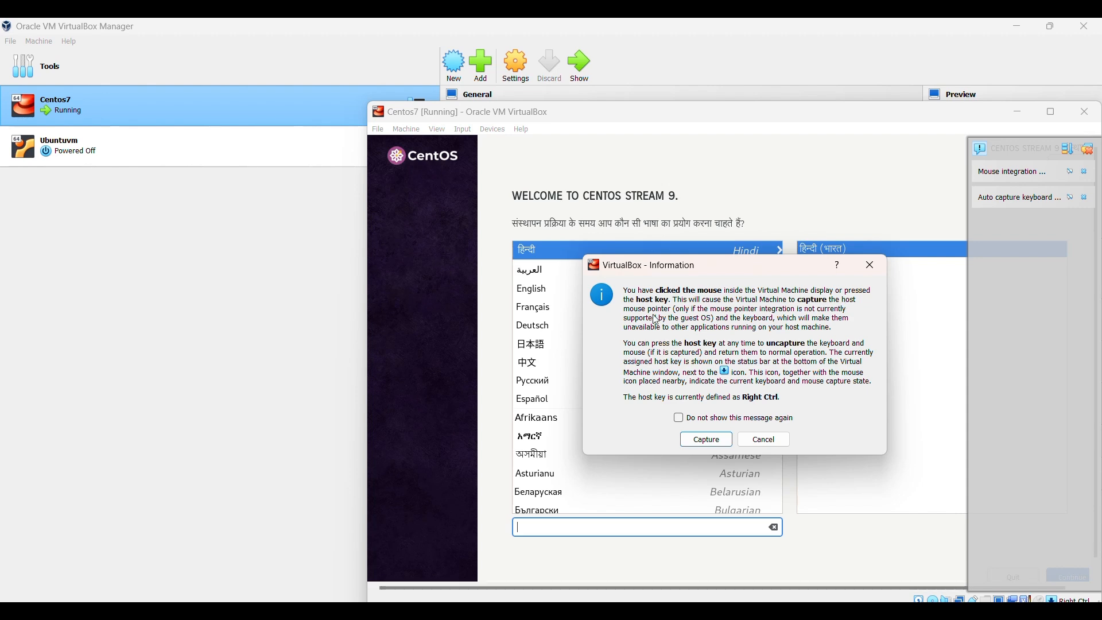
left_click(708, 441)
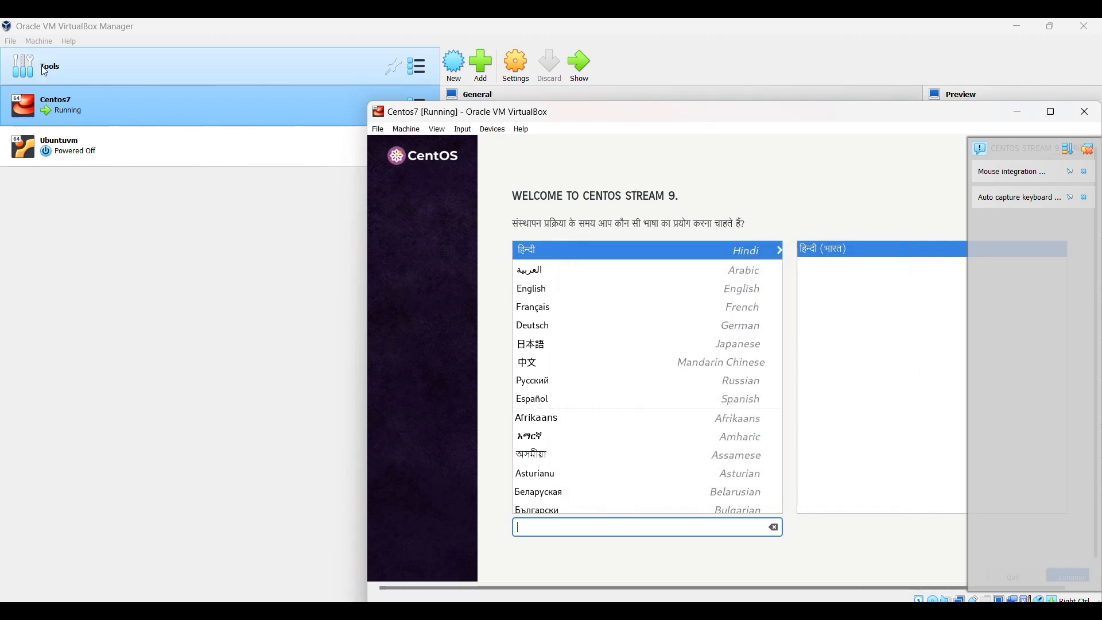
Bring the Centos7 VM window back forward and give the installer mouse control
left_click(7, 26)
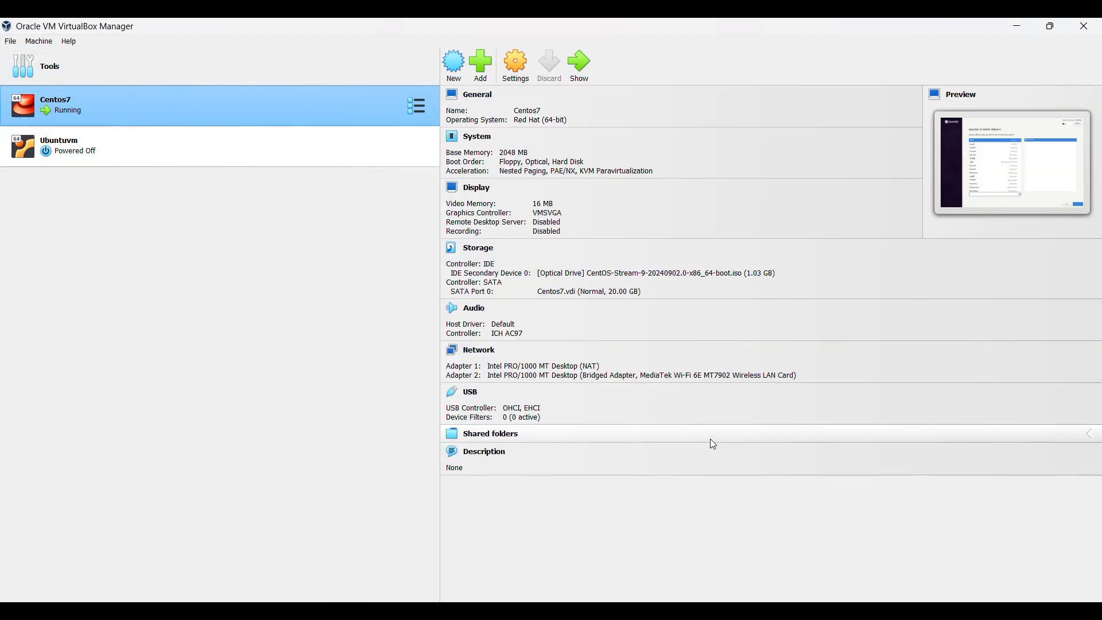
double_click(192, 106)
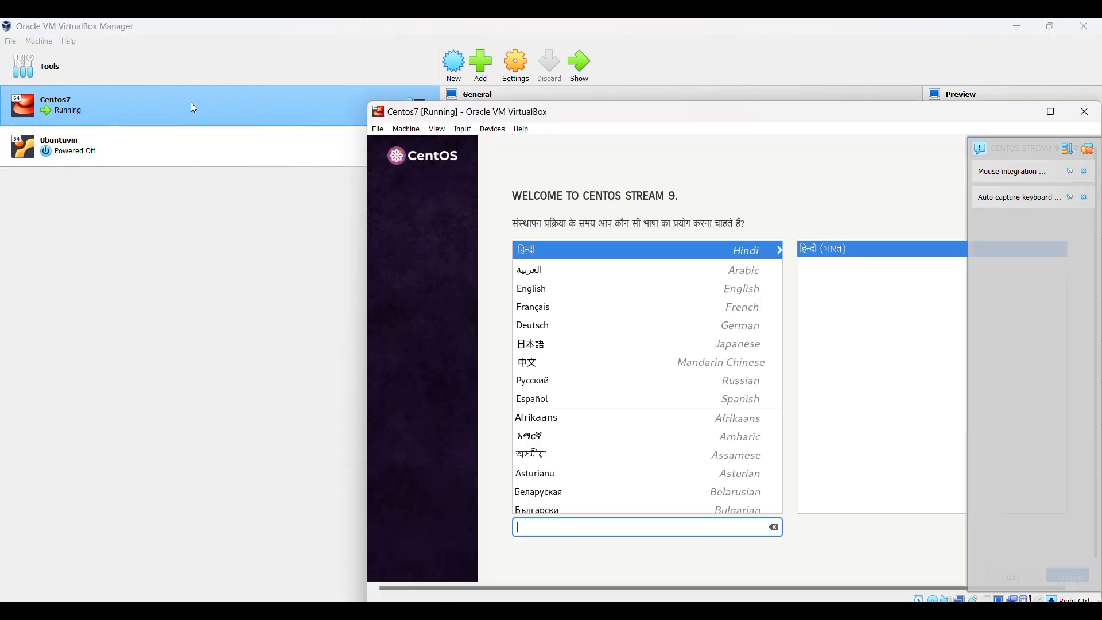
left_click(560, 295)
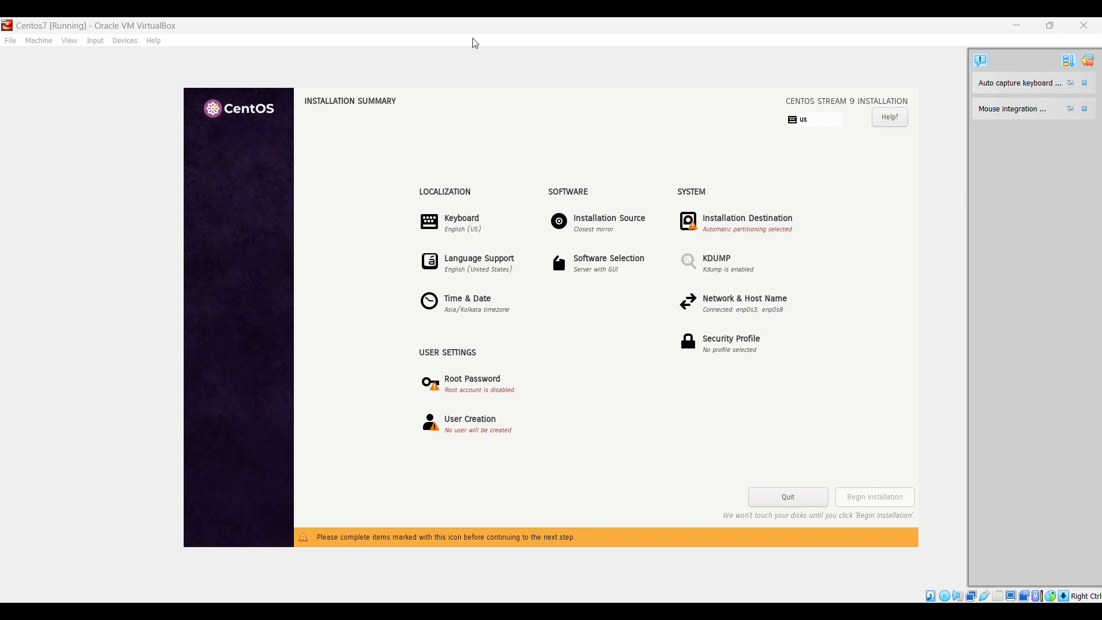
key("alt+Tab")
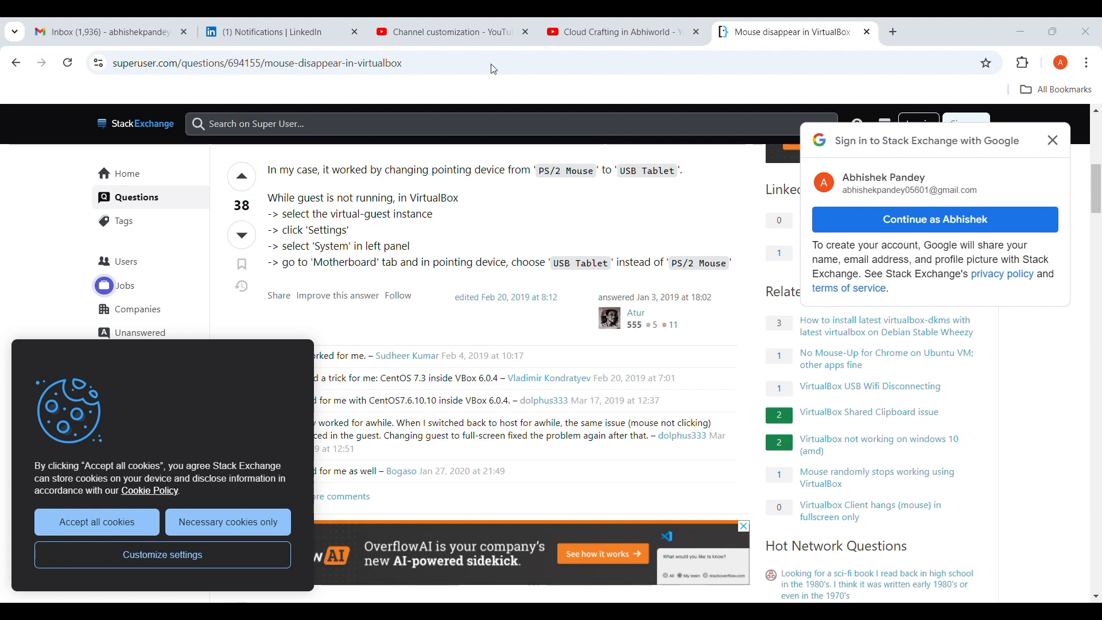
key("alt+Tab")
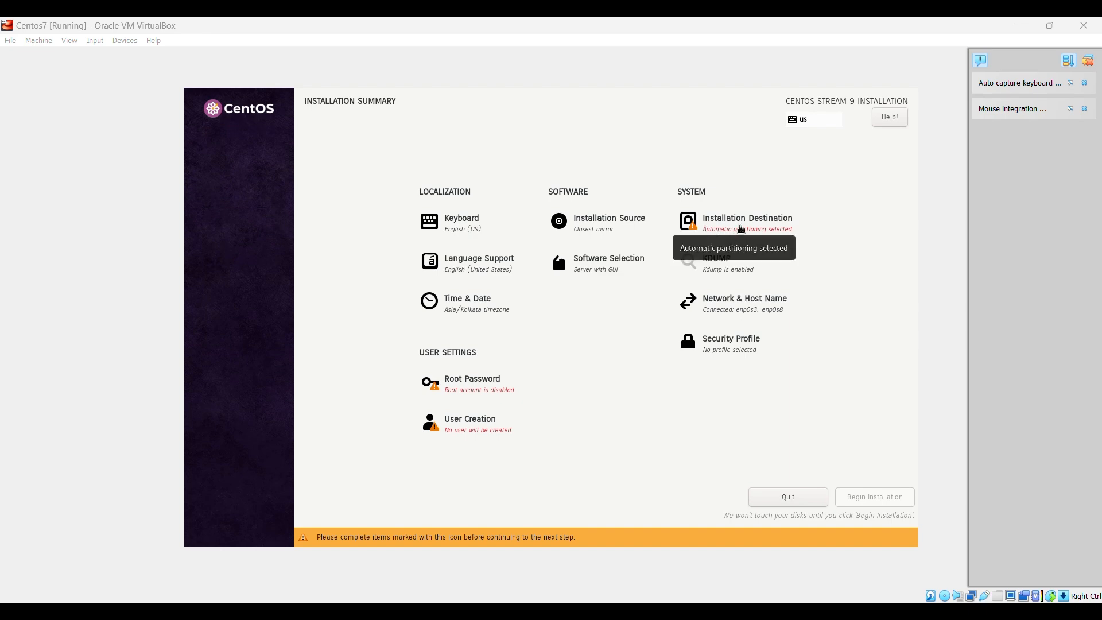
Select the 20 GiB ATA VBOX HARDDISK as install destination with automatic partitioning
left_click(741, 230)
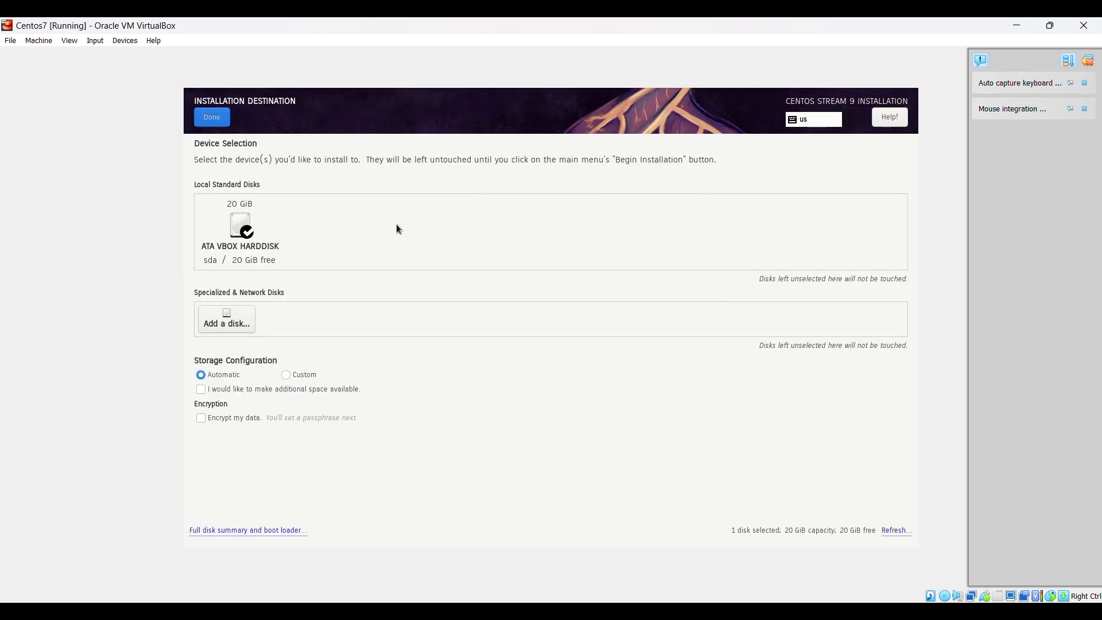
left_click(245, 235)
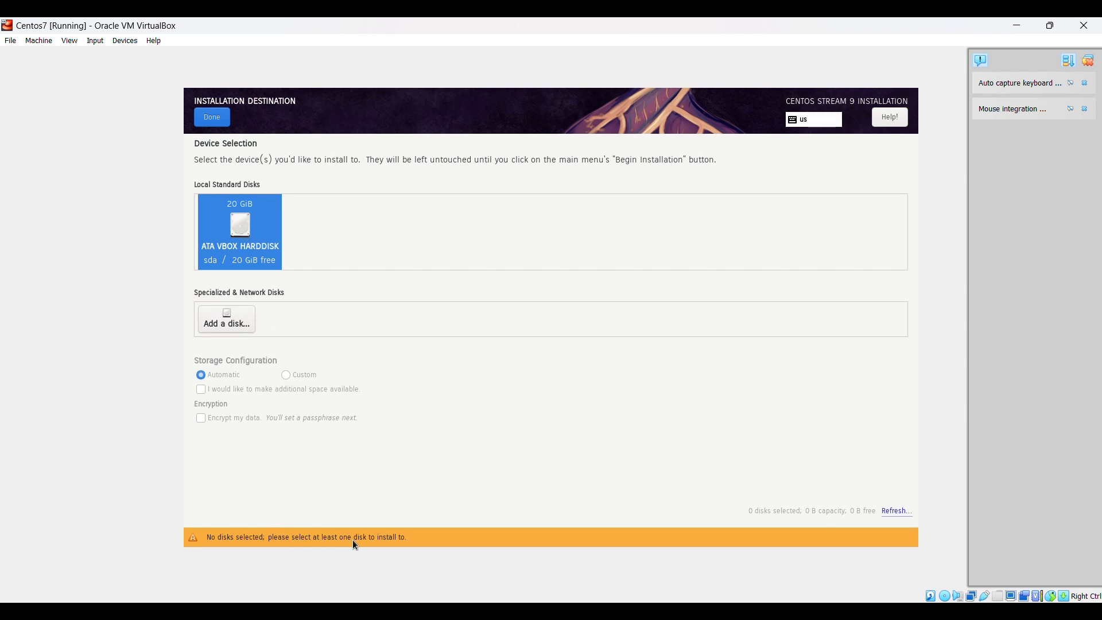
left_click(248, 245)
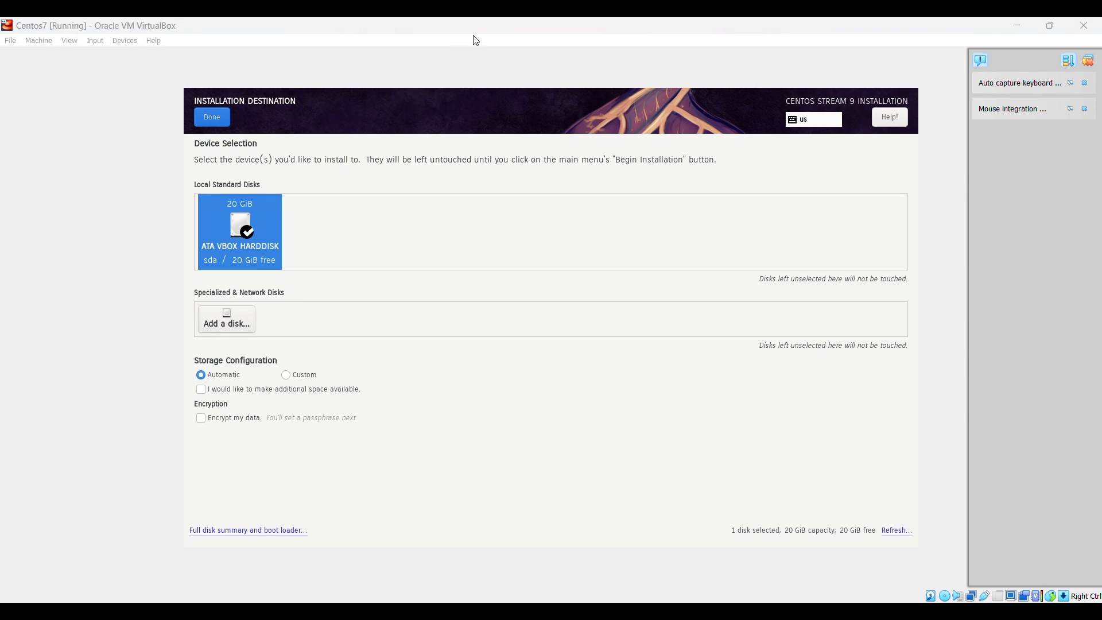
left_click(213, 118)
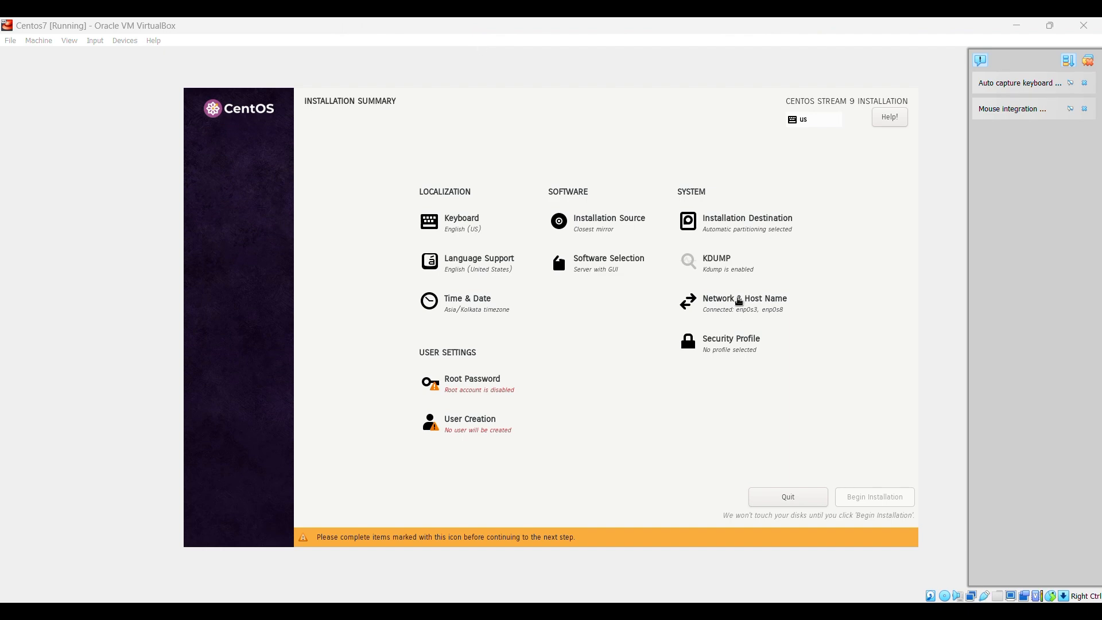
left_click(739, 301)
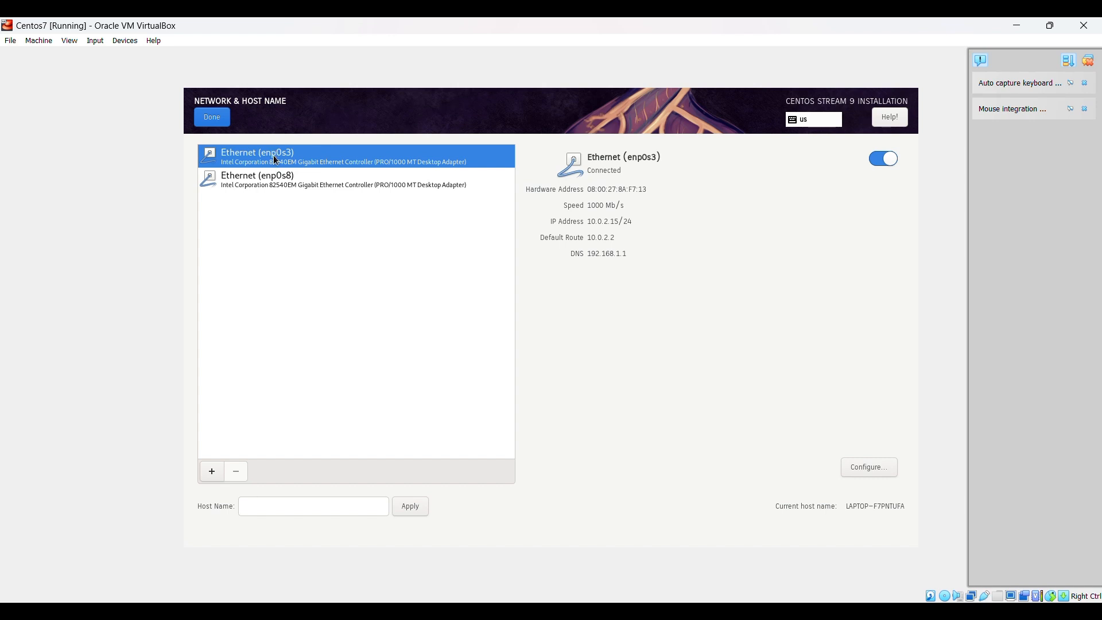
Set the host name to Centosvm with enp0s3 and enp0s8 both connected
left_click(270, 180)
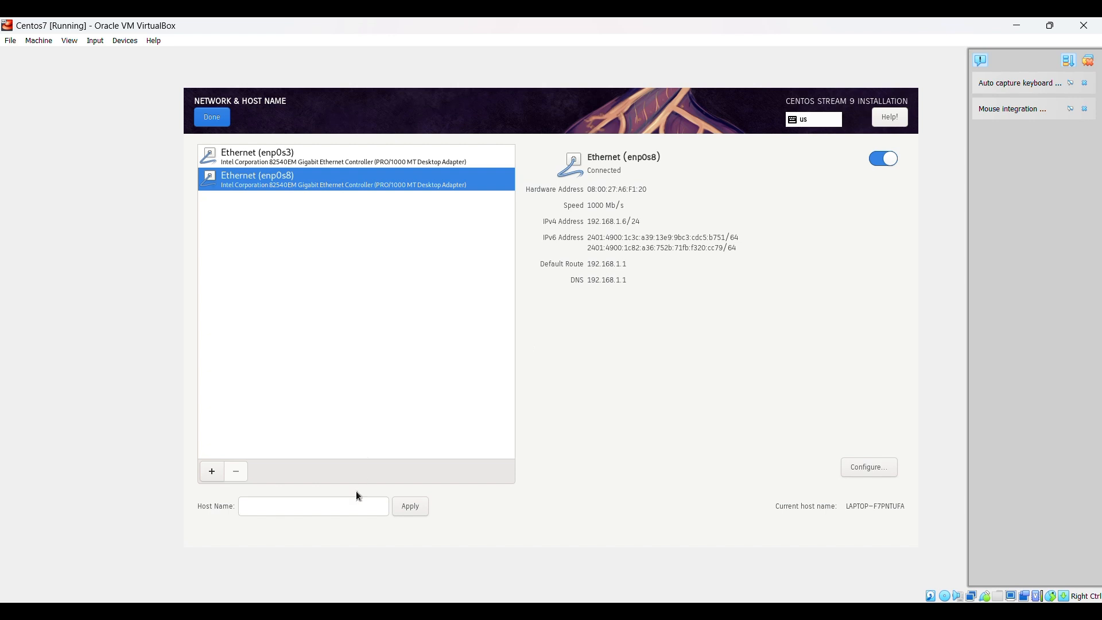
left_click(305, 506)
type("Centos")
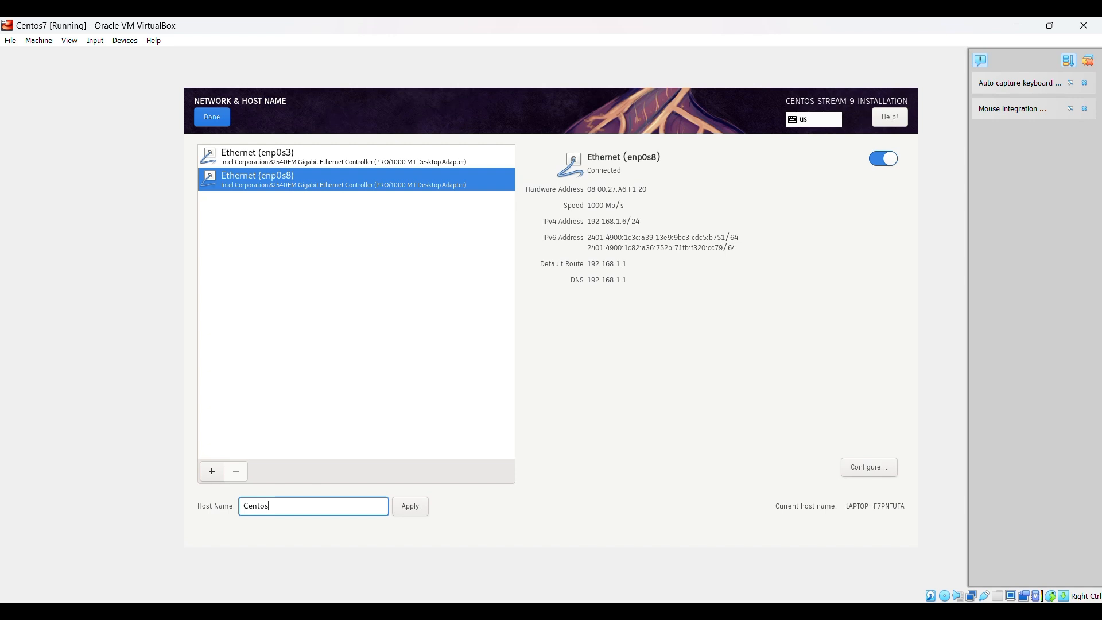
left_click(310, 156)
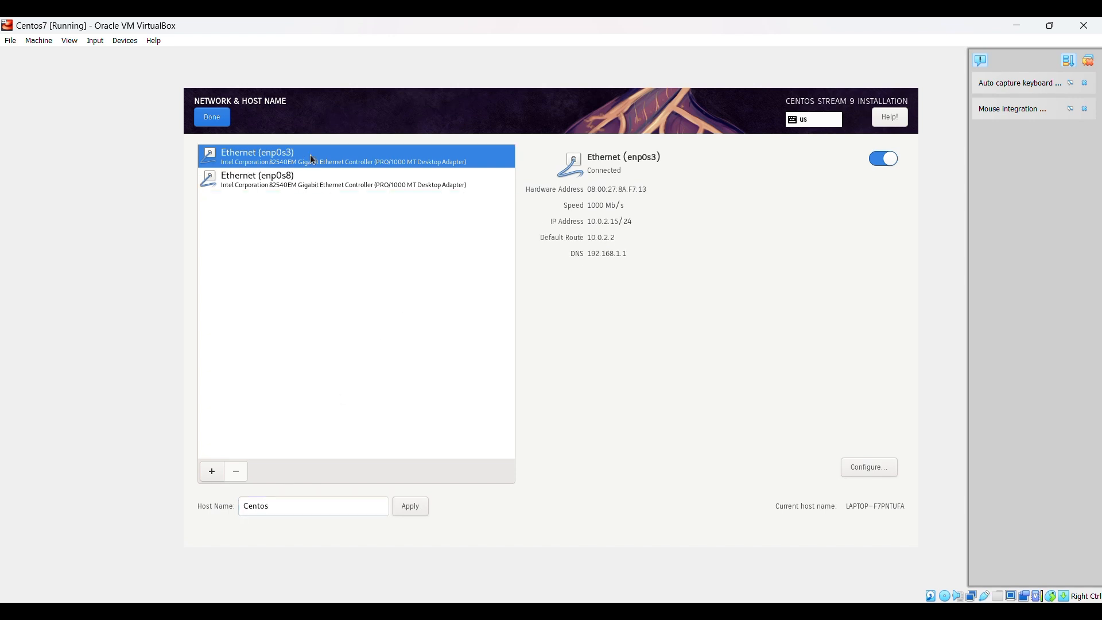
left_click(301, 177)
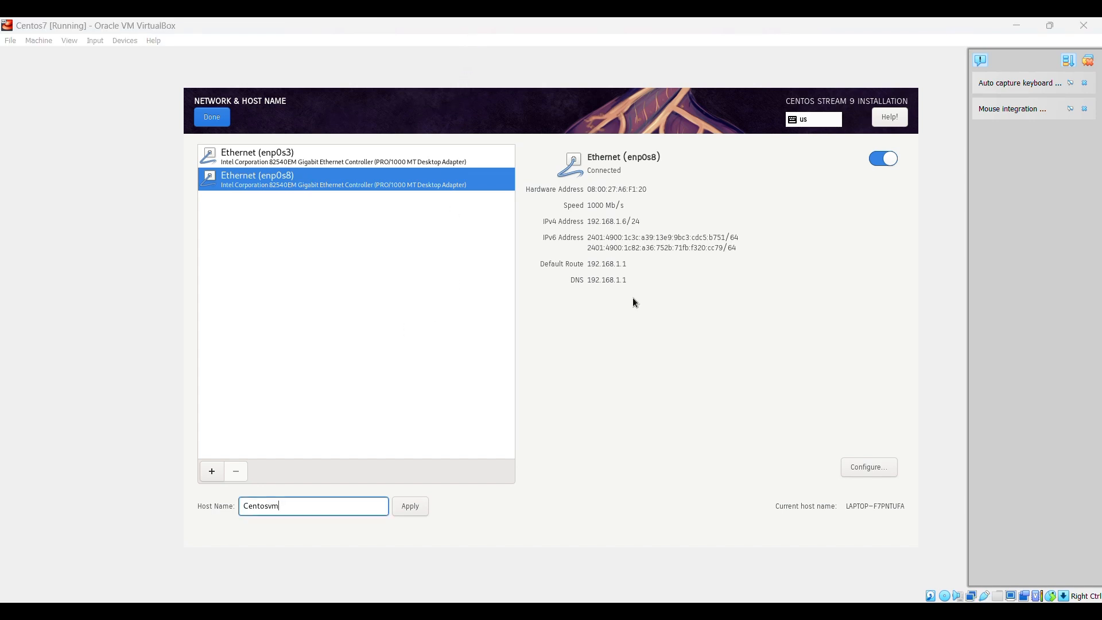
left_click(212, 118)
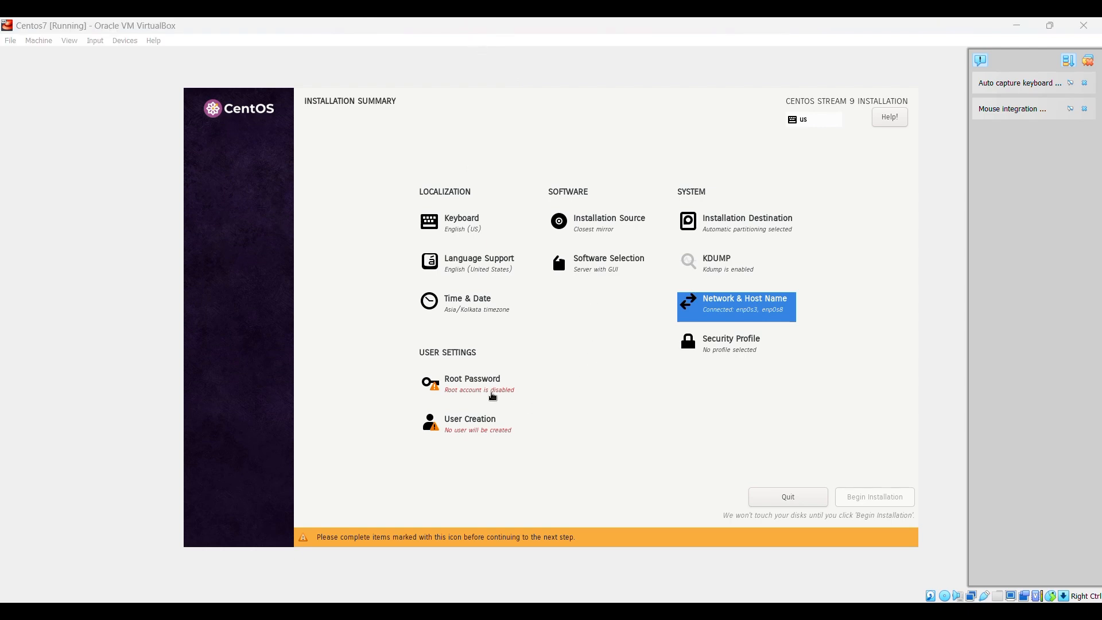
Set and confirm the root password, then begin the CentOS Stream 9 installation
left_click(492, 395)
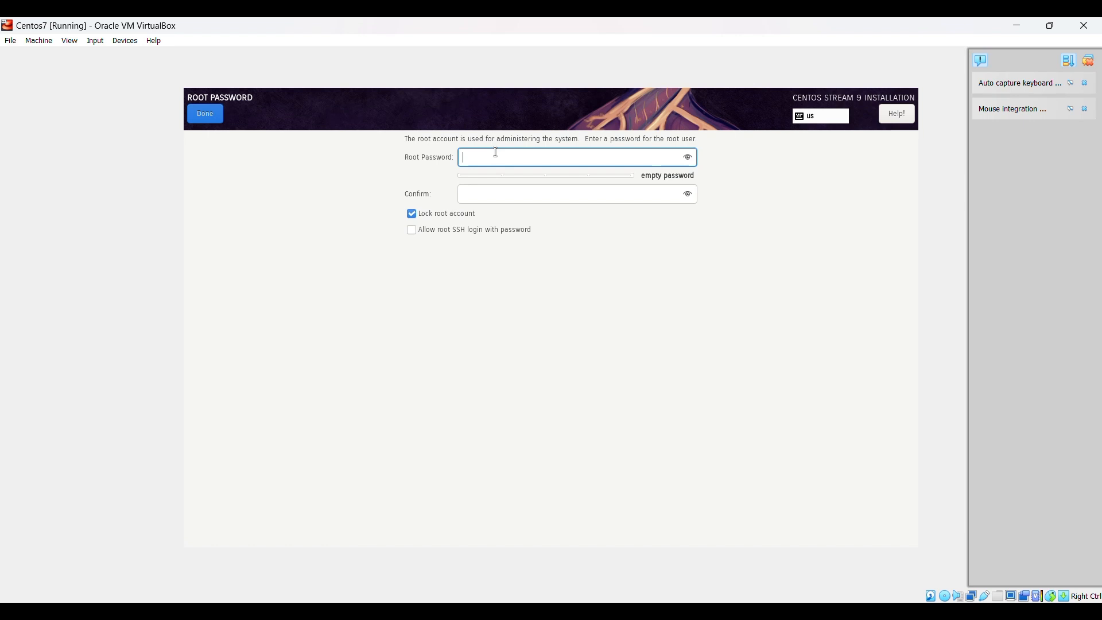
type("re")
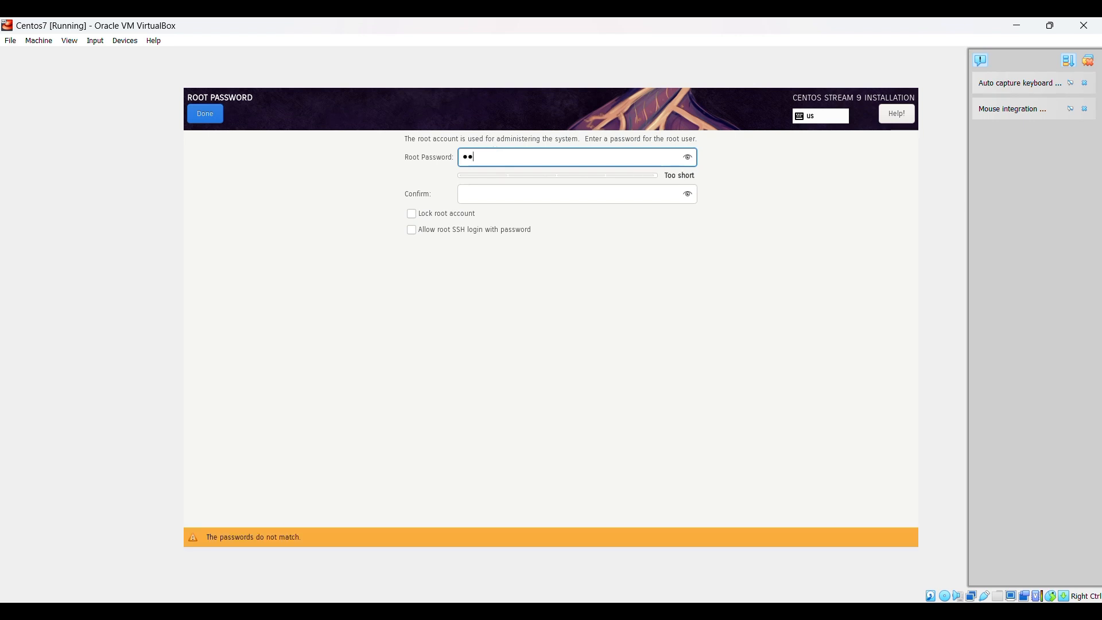
type("dhat12345")
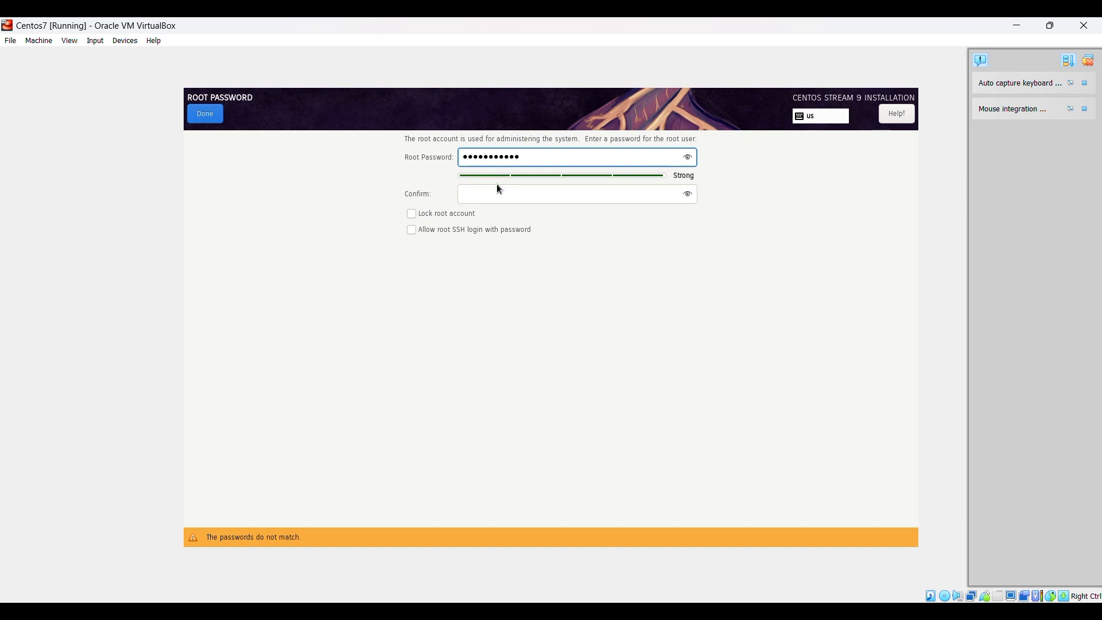
left_click(492, 194)
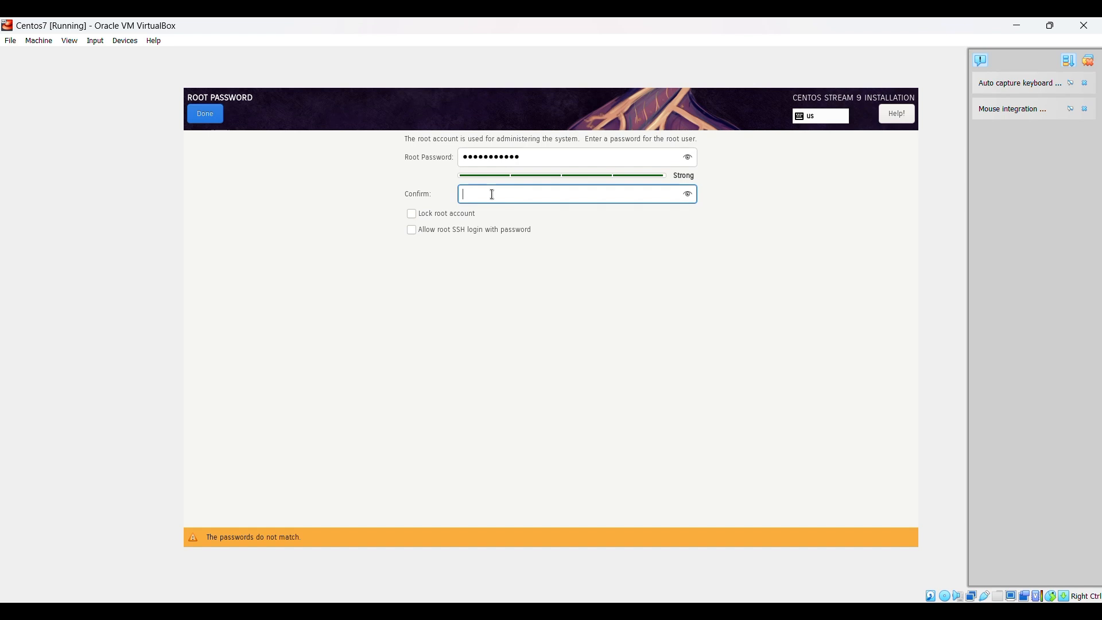
type("RedHat@1234")
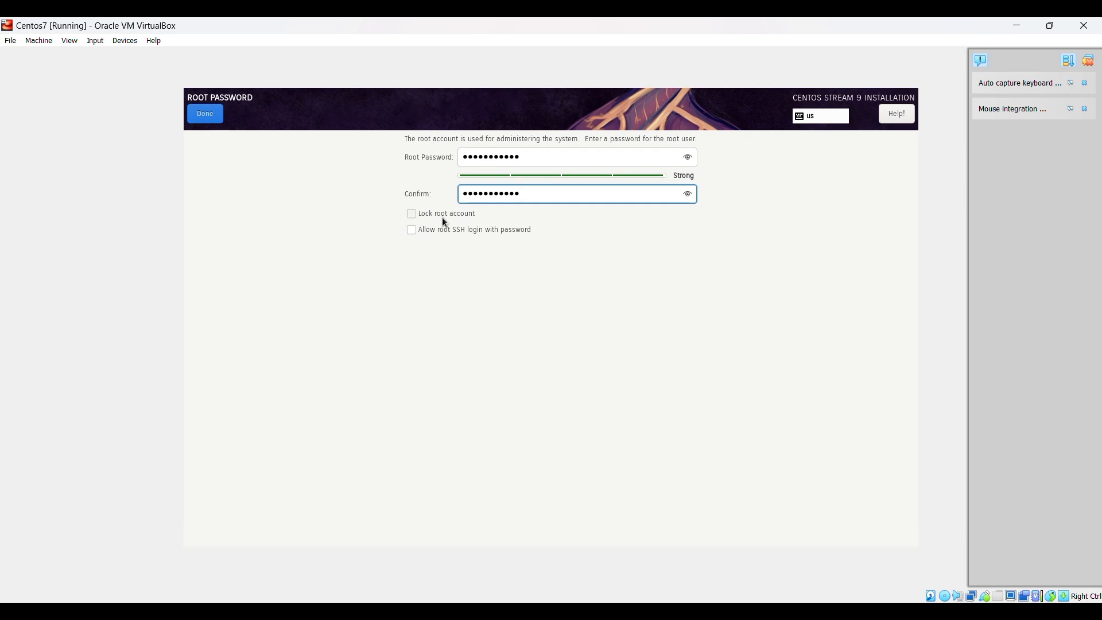
left_click(476, 41)
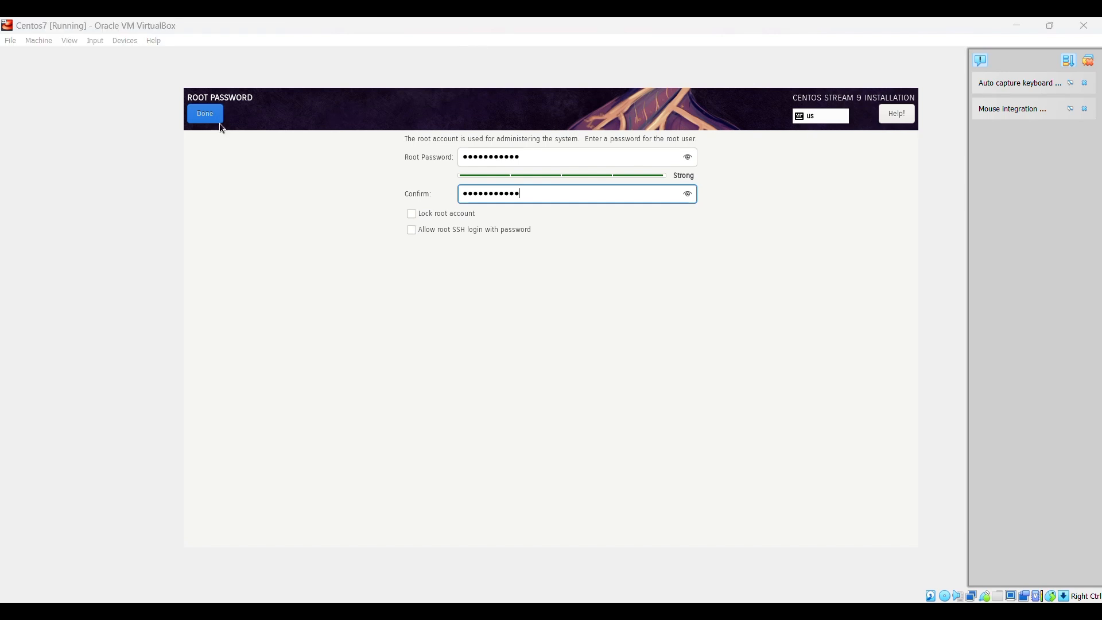
left_click(207, 115)
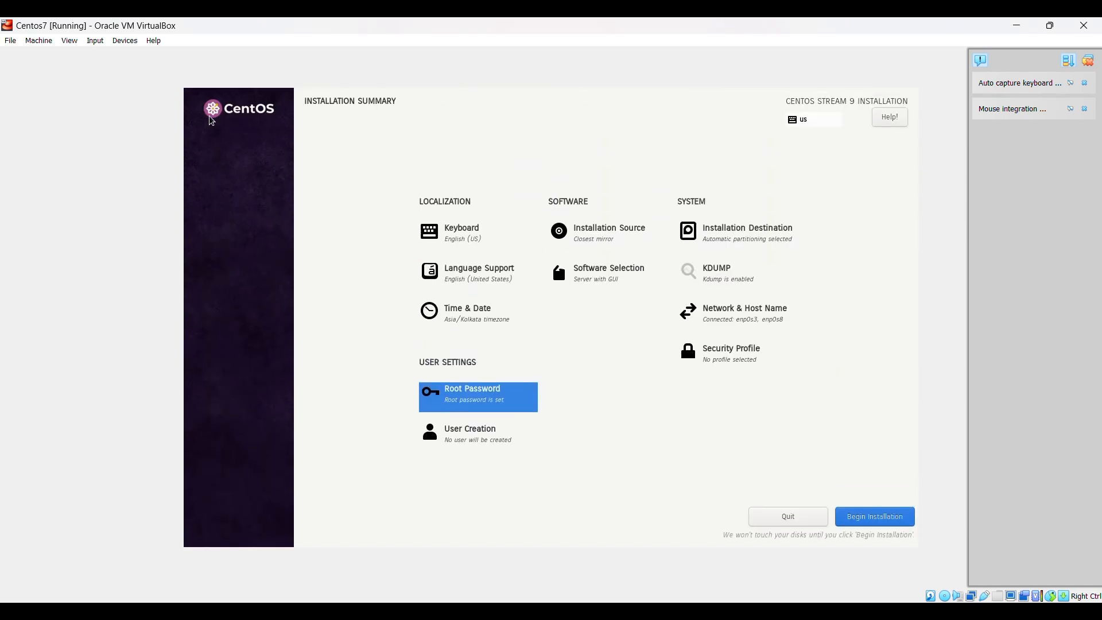
left_click(874, 526)
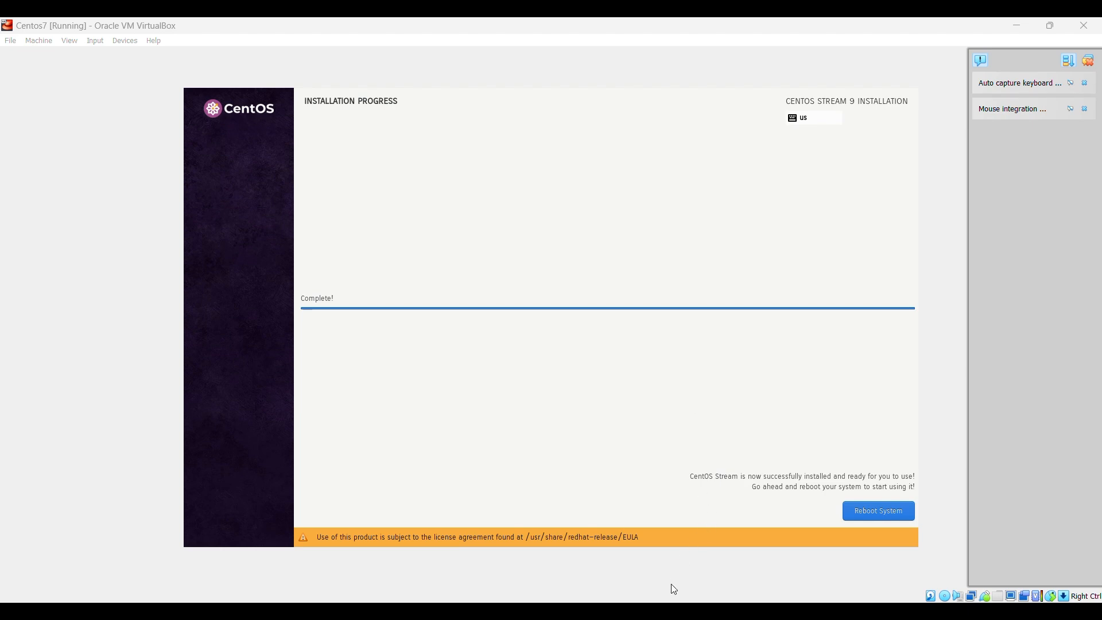
In VirtualBox Manager, review Centos7's System settings and close them unchanged
mouse_move(672, 611)
left_click(647, 574)
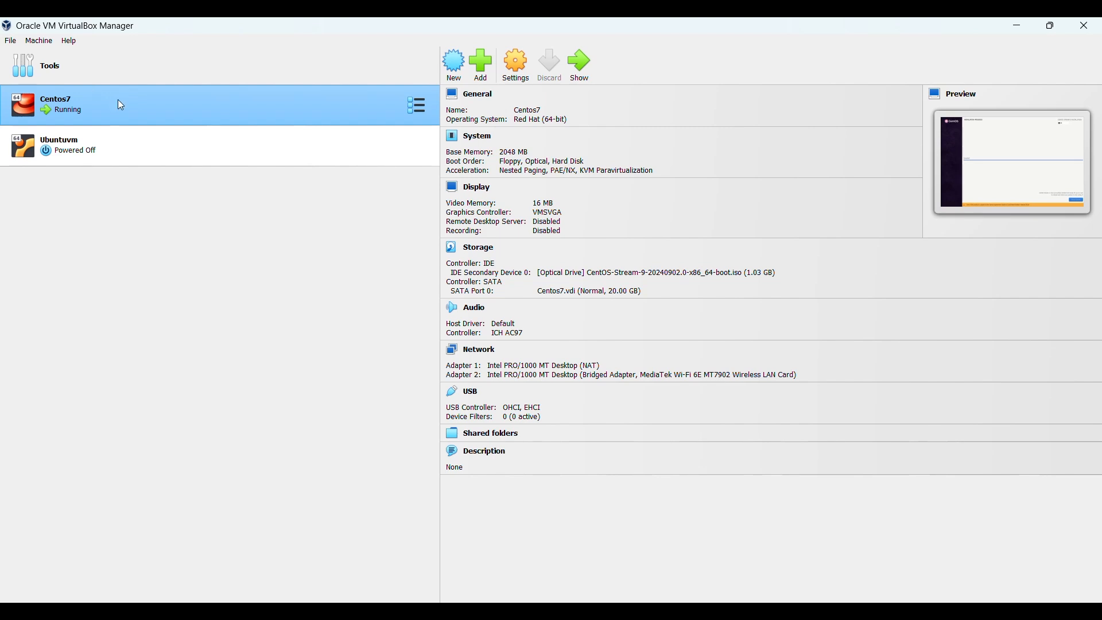
left_click(521, 70)
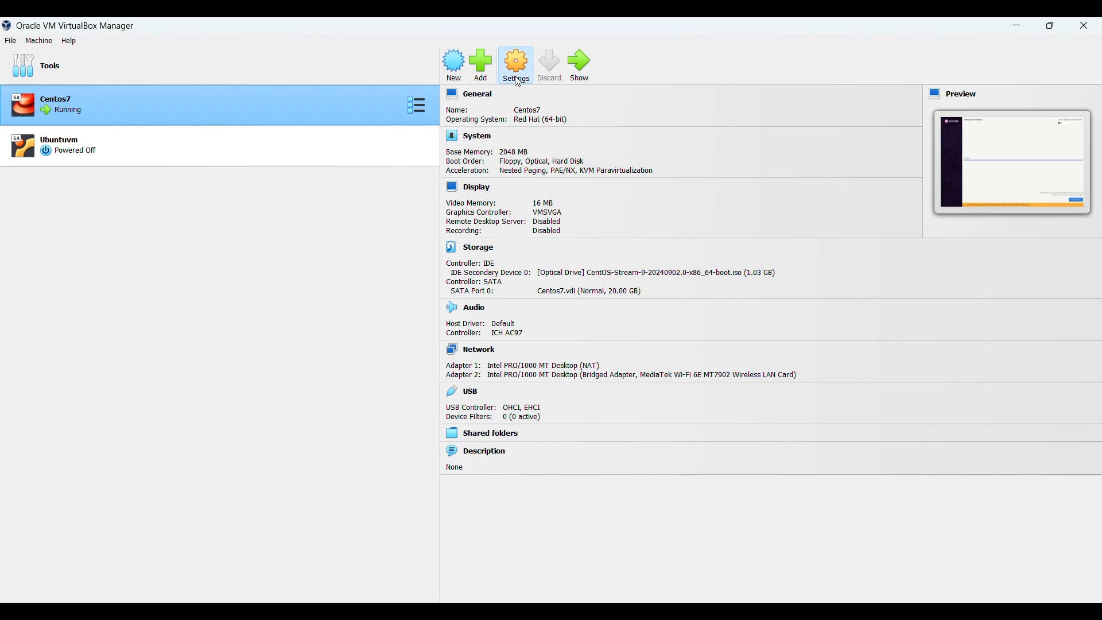
left_click(518, 81)
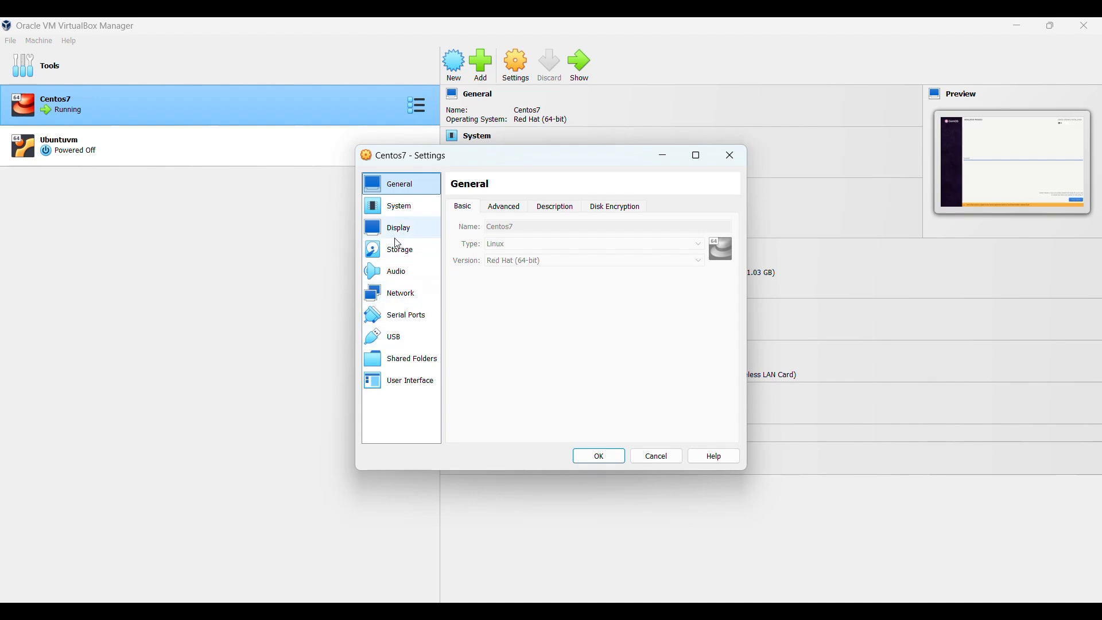
left_click(401, 212)
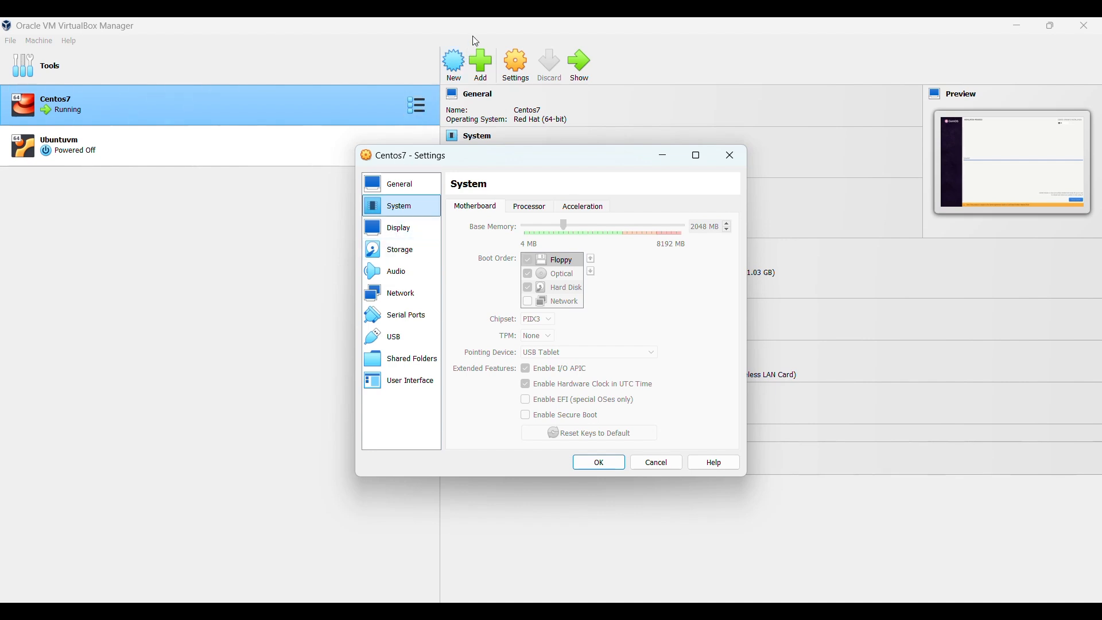
key("Escape")
Power off the Centos7 VM through its right-click Stop menu
right_click(315, 113)
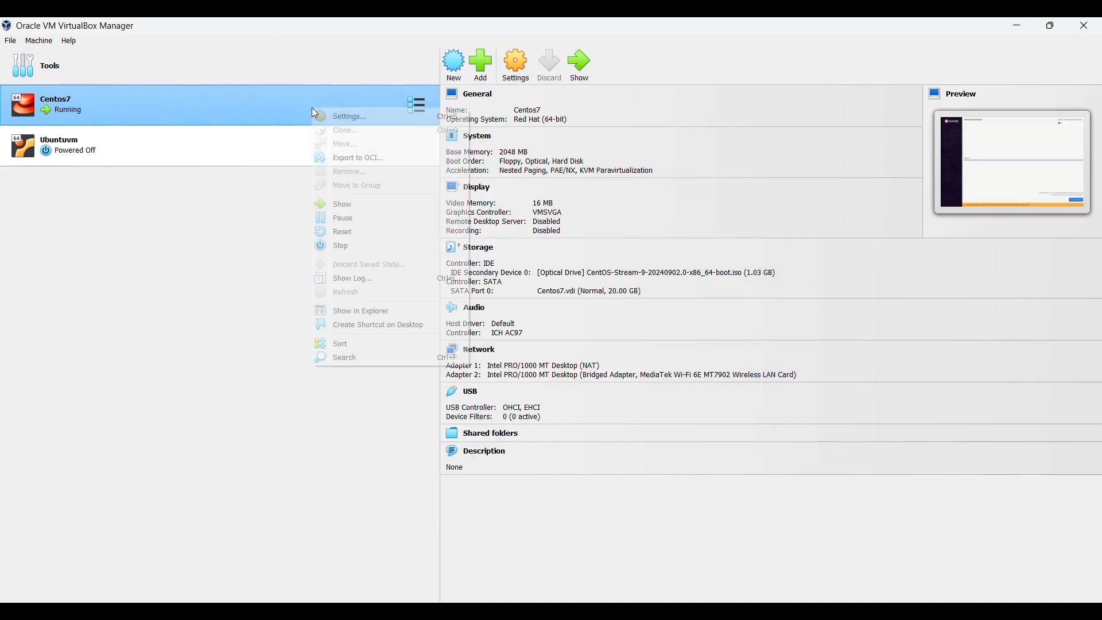
mouse_move(386, 251)
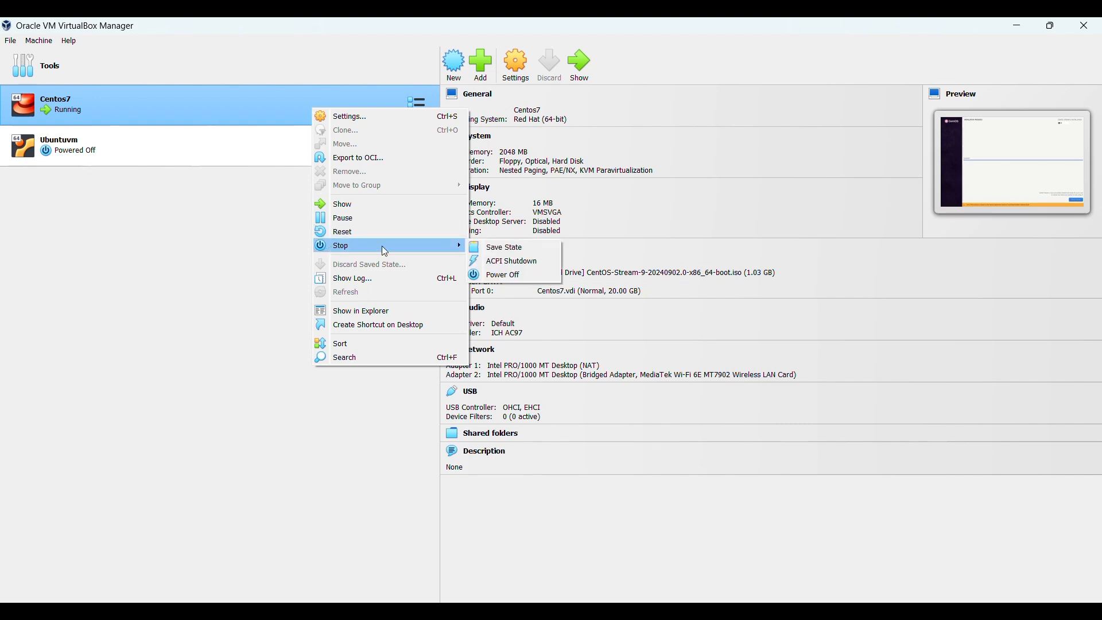
left_click(514, 275)
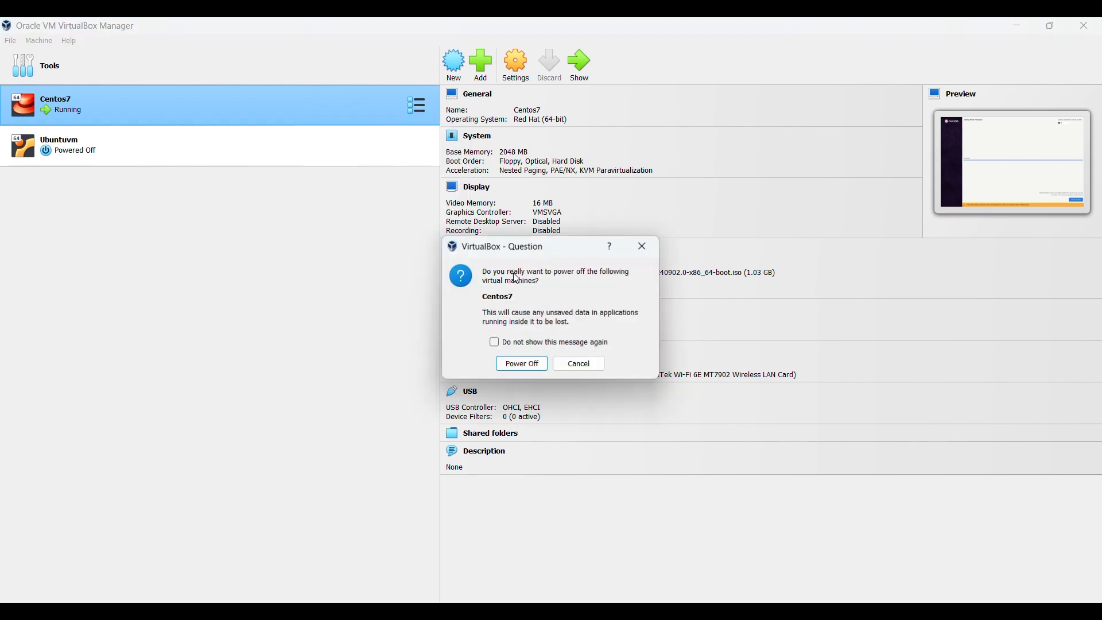
left_click(522, 366)
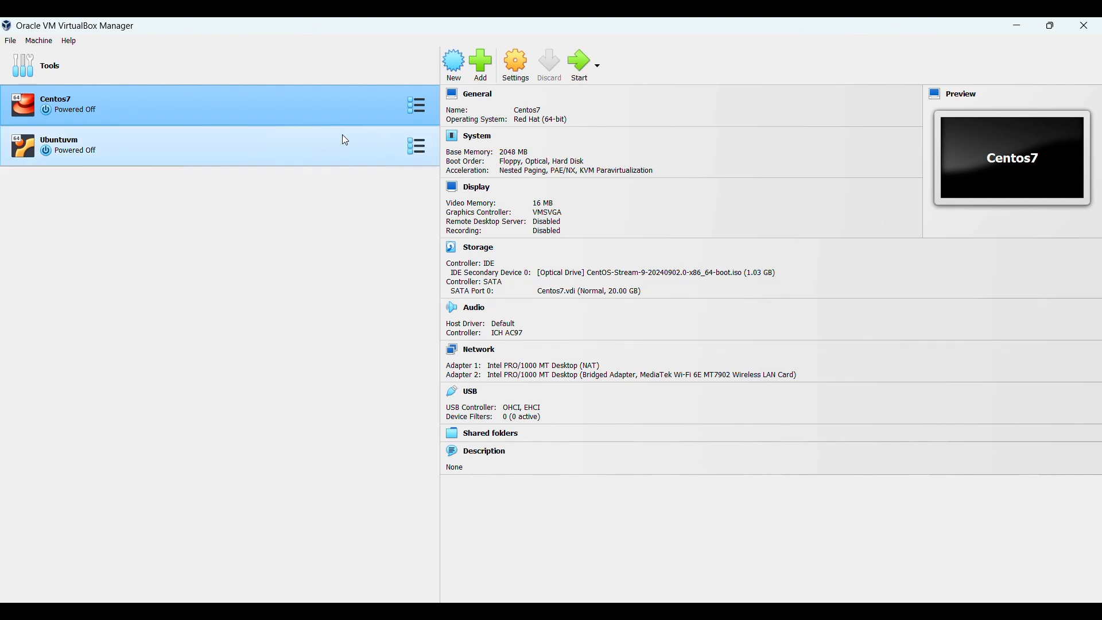
key("alt+Tab")
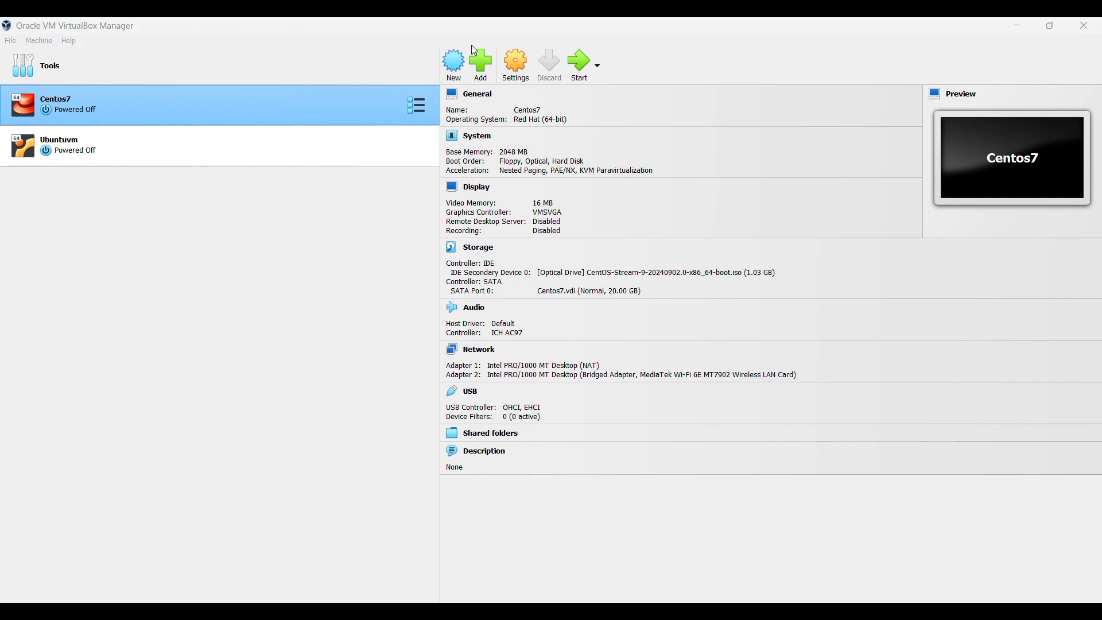
Remove the CentOS Stream ISO from Centos7's optical drive and start the VM
left_click(519, 77)
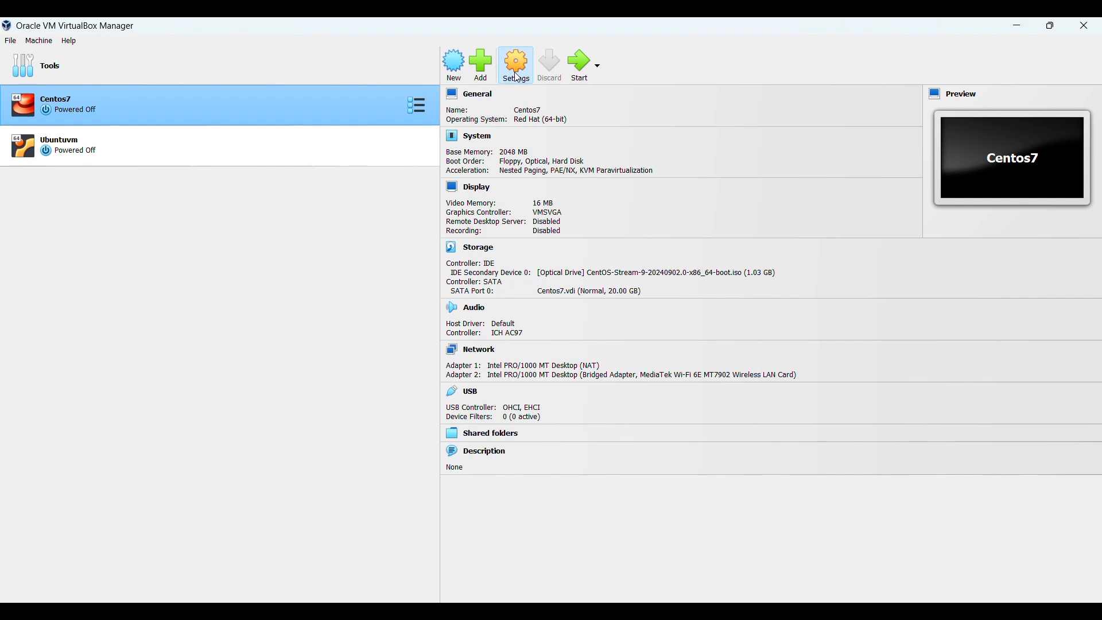
left_click(409, 251)
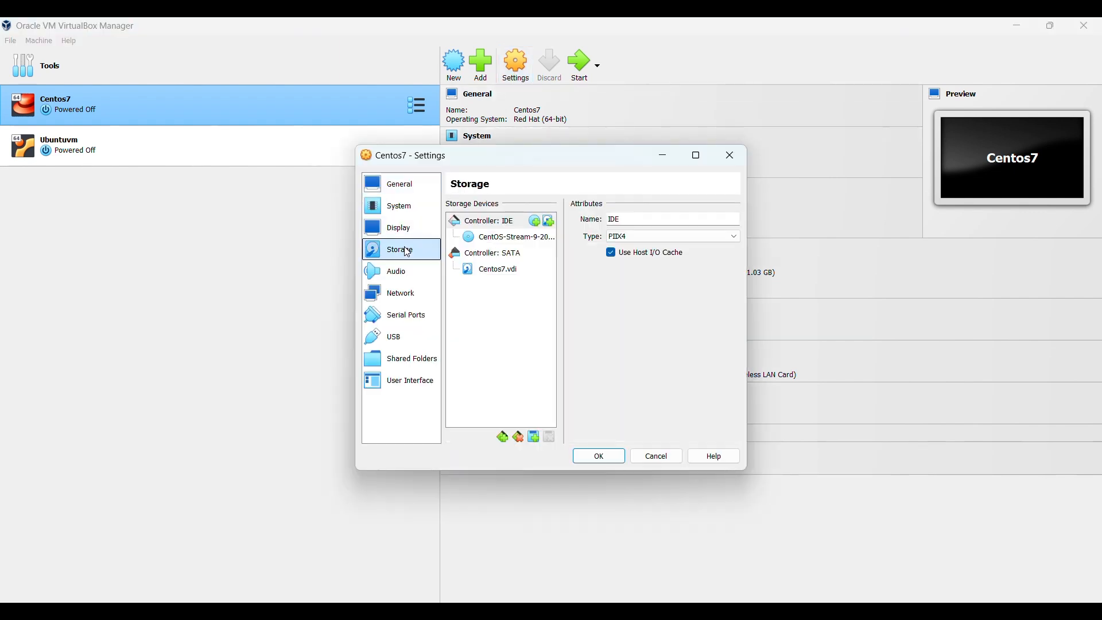
left_click(475, 240)
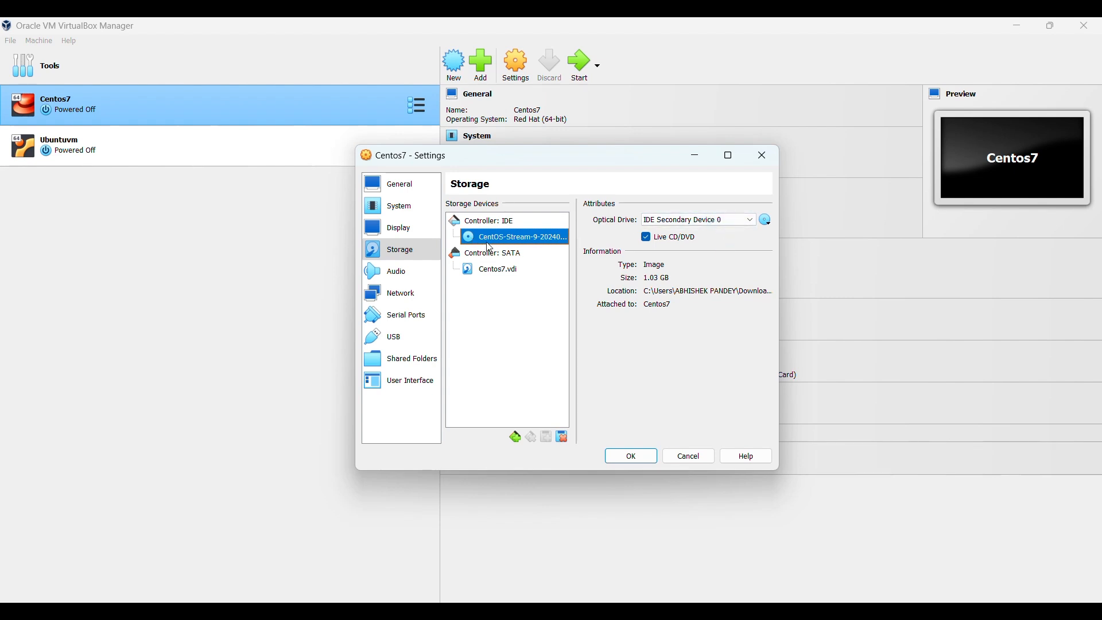
left_click(769, 222)
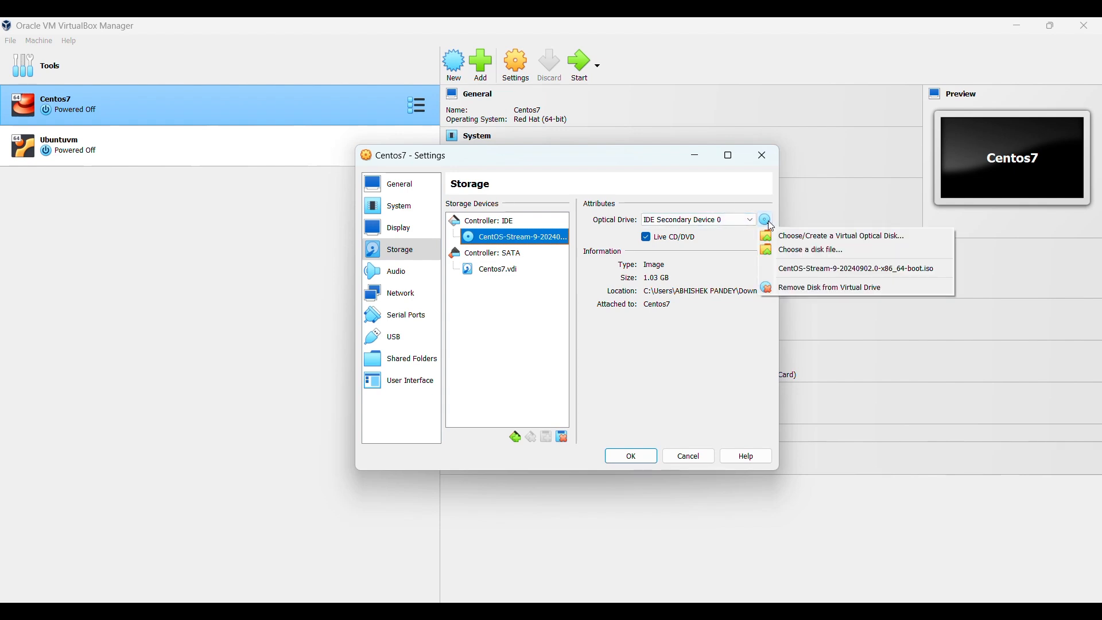
left_click(805, 290)
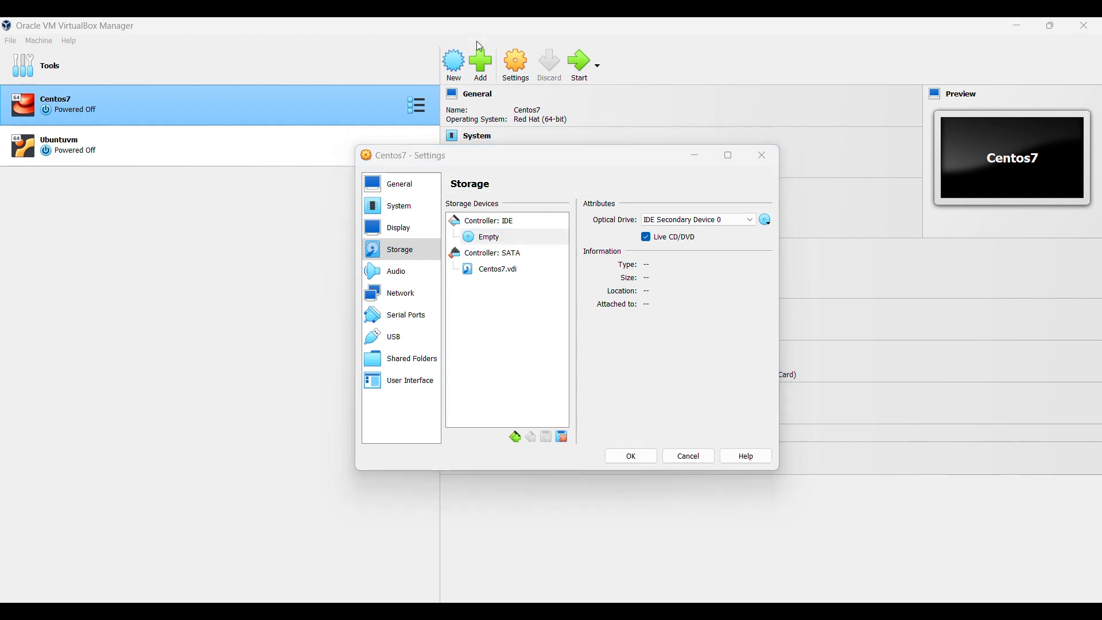
left_click(634, 458)
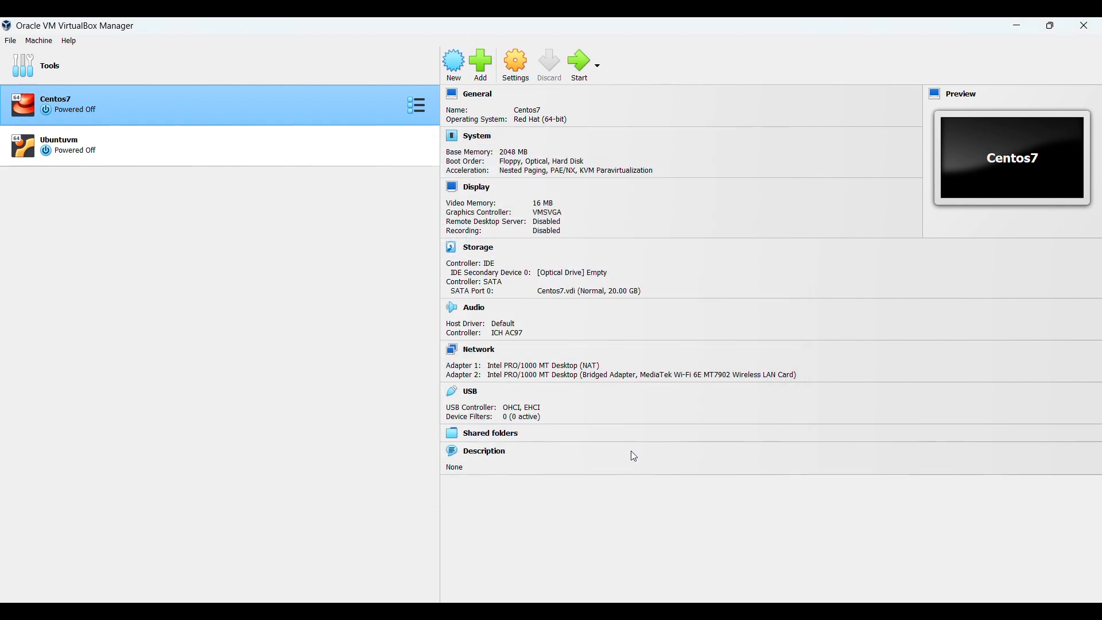
left_click(583, 74)
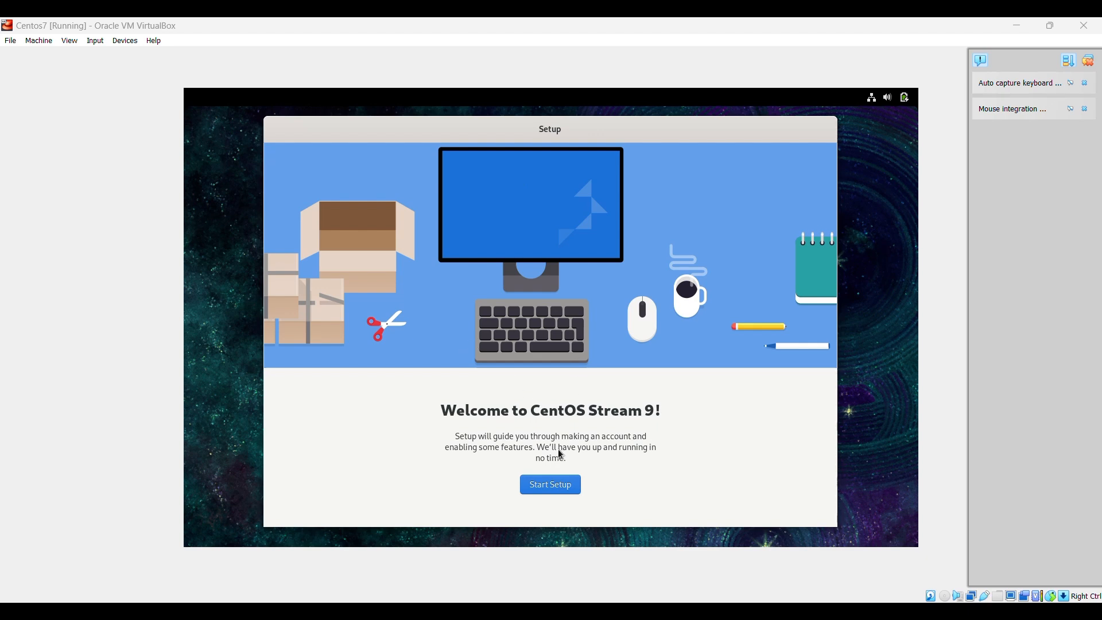
Start first-boot setup, accept the Privacy defaults, and skip Online Accounts
left_click(545, 491)
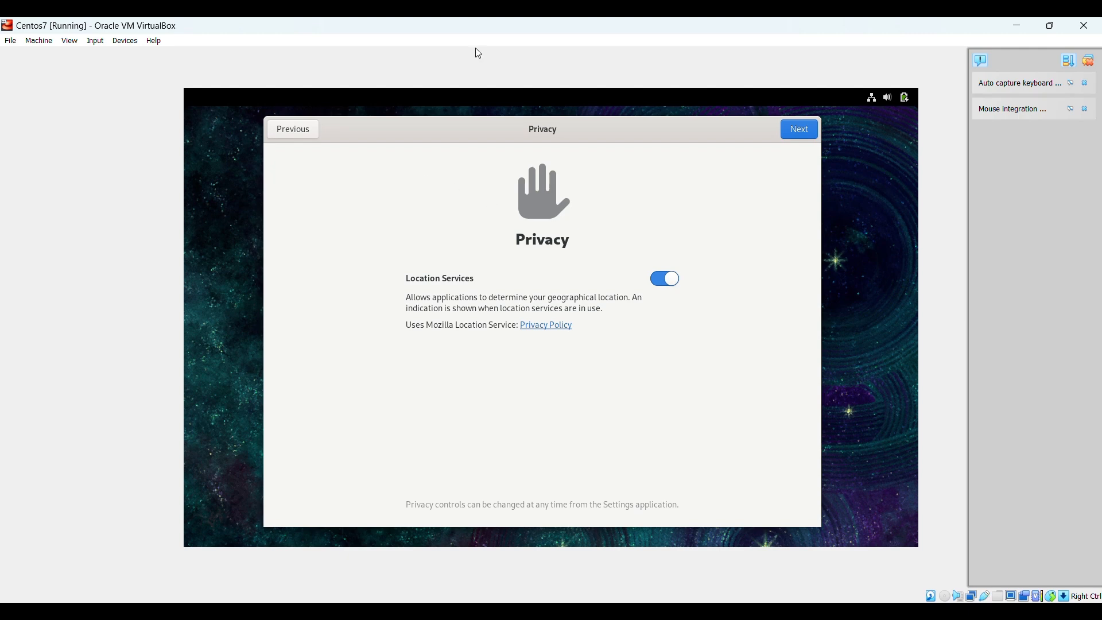
left_click(804, 133)
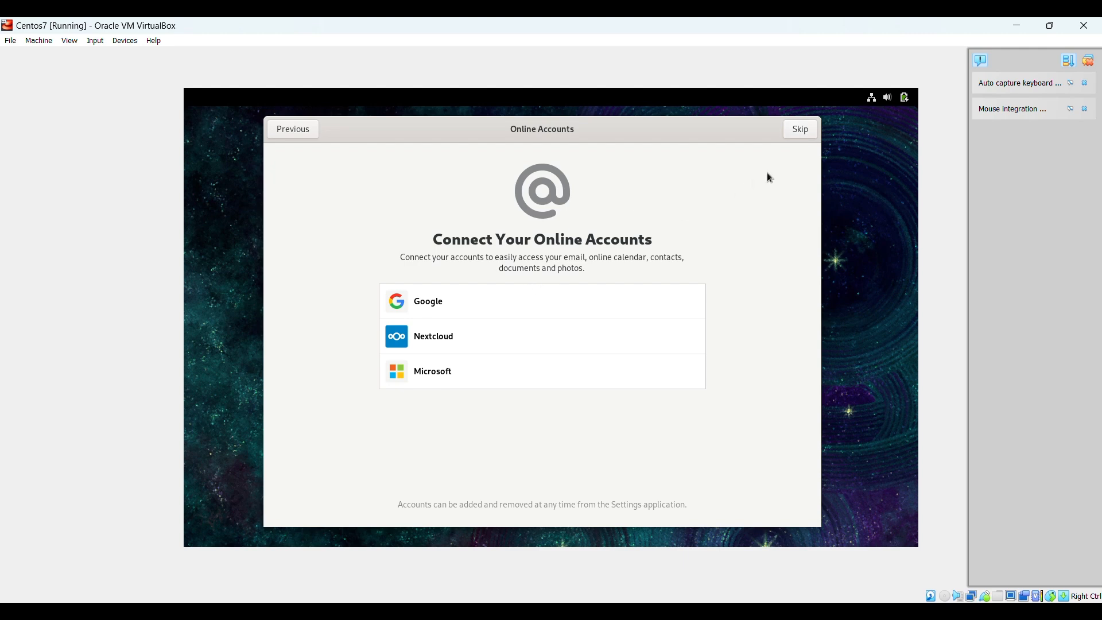
left_click(802, 131)
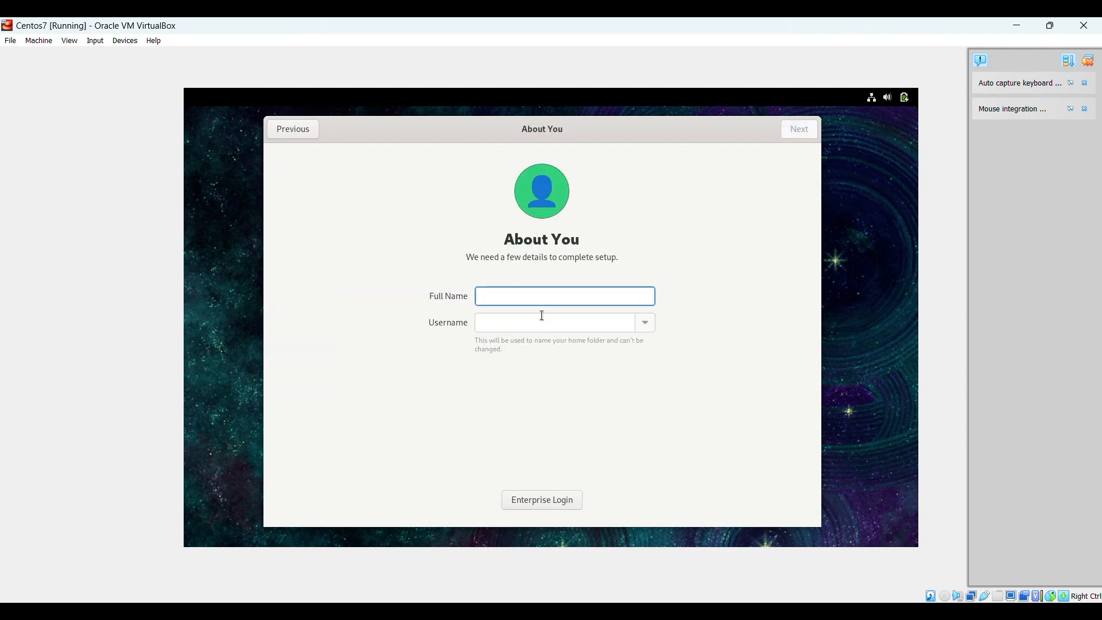
Create the user centosuser and set and confirm its password to finish setup
type("centosuser")
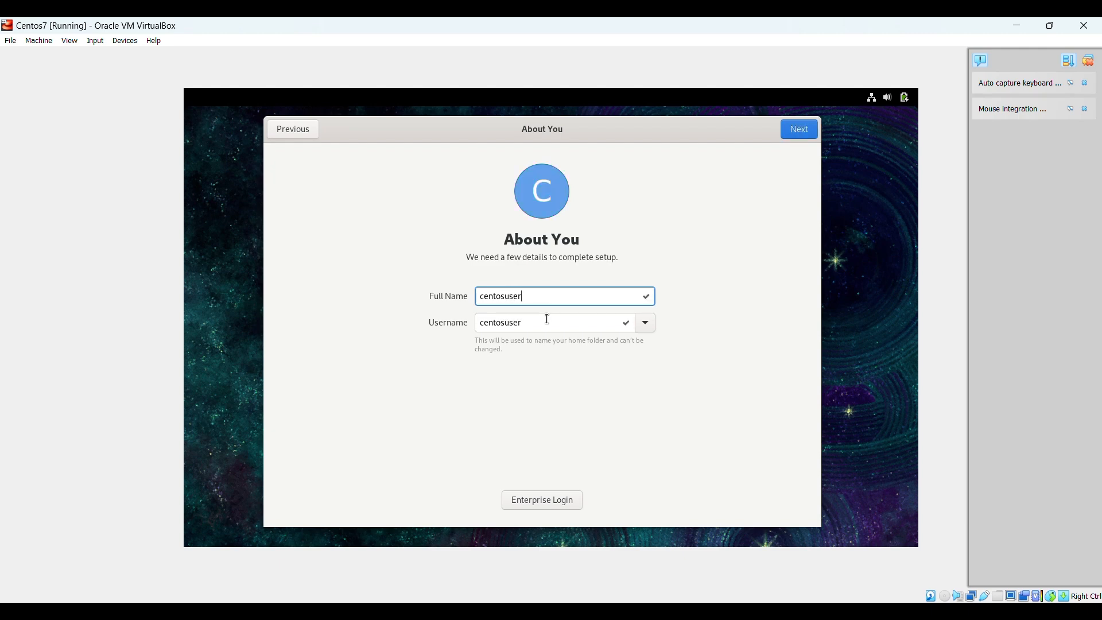
left_click(806, 132)
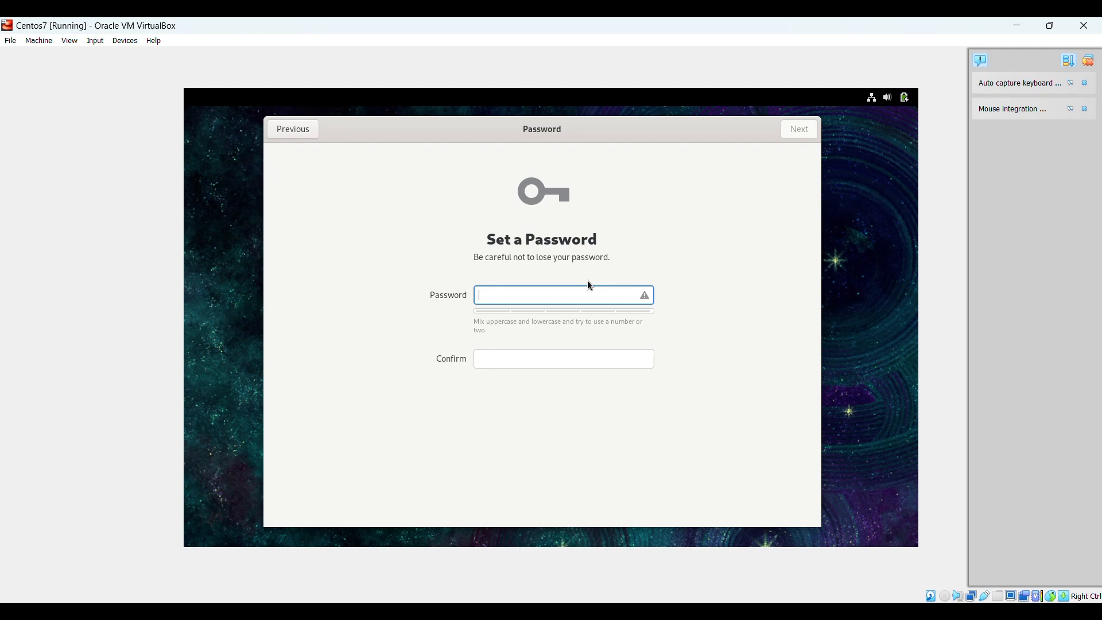
type("centos7")
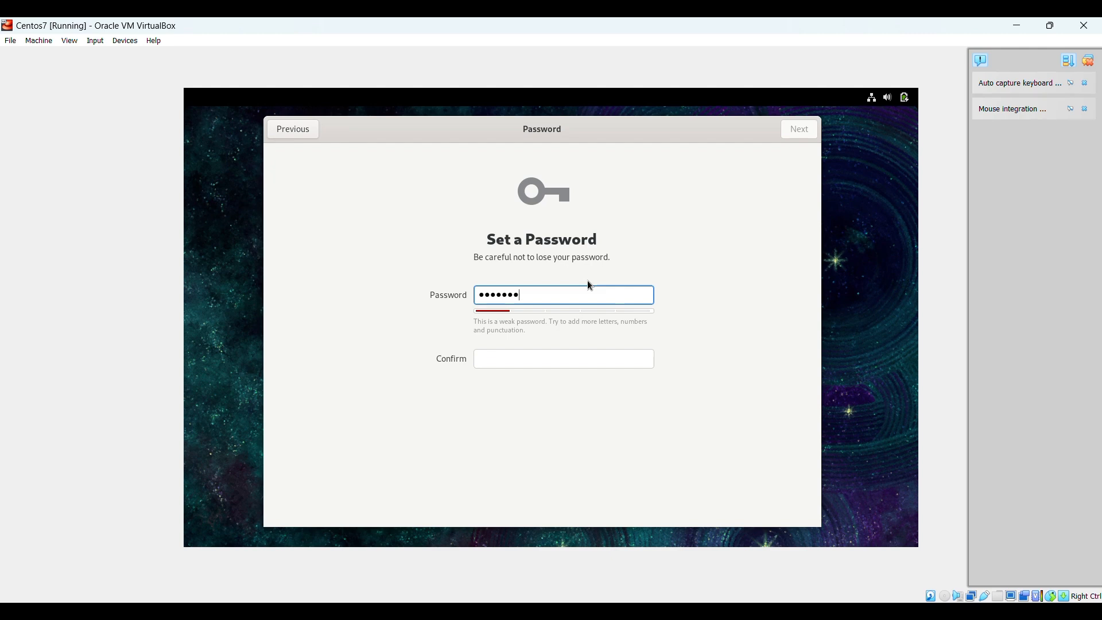
type("@123")
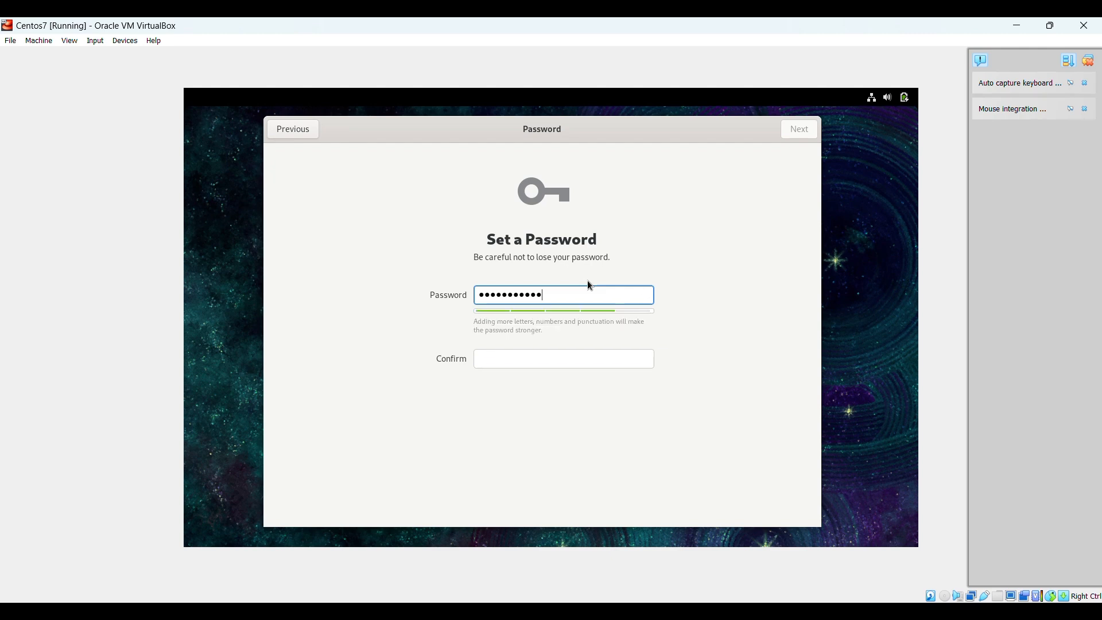
left_click(517, 359)
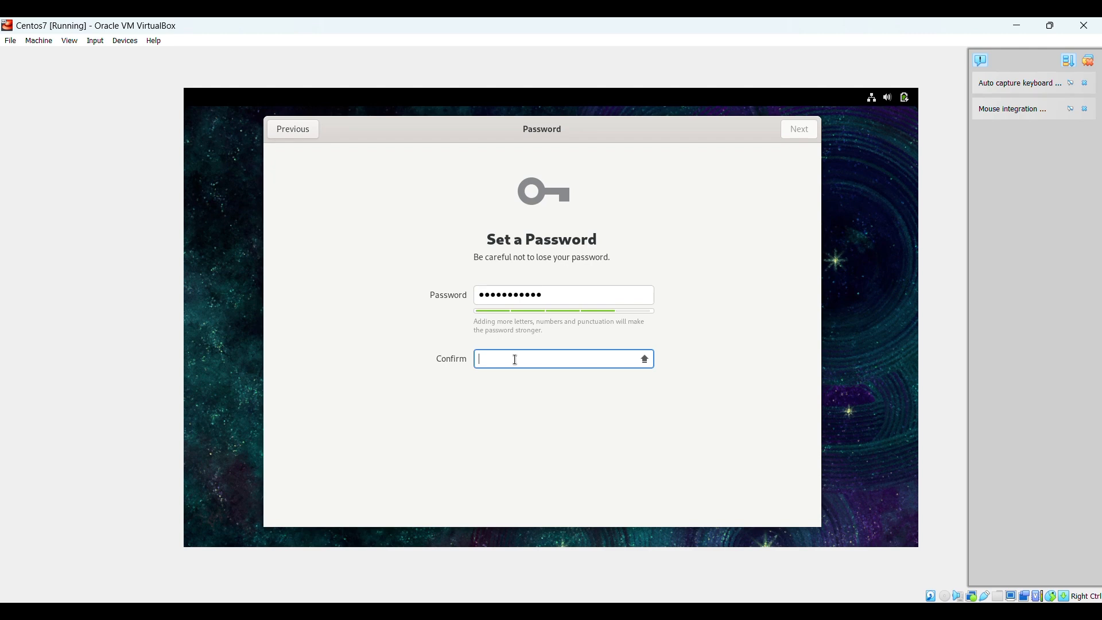
type("Centos7@1234")
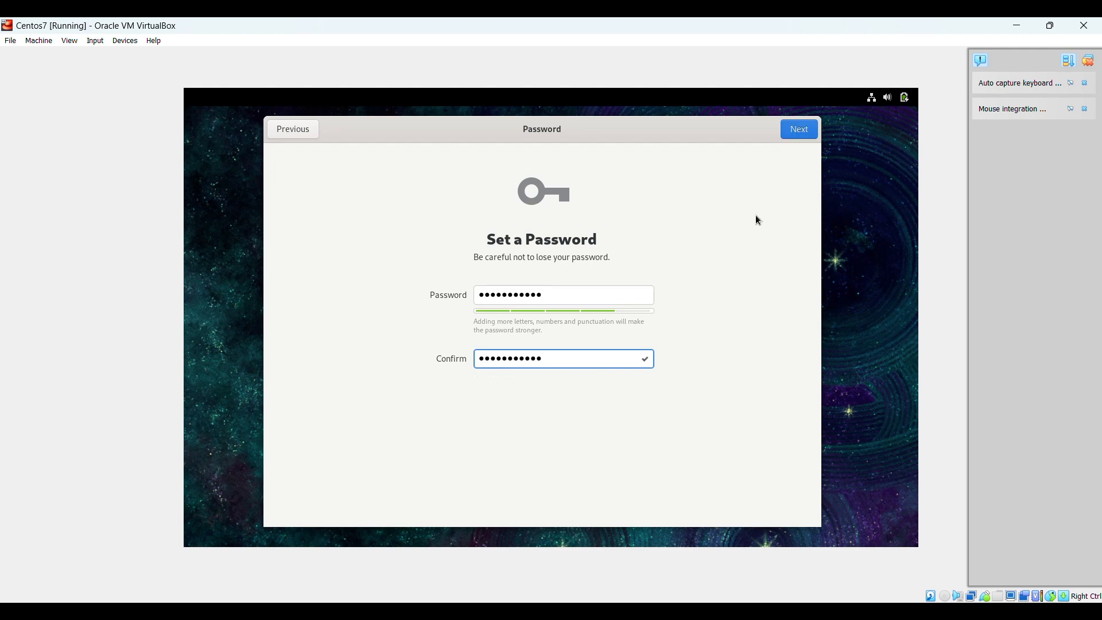
left_click(801, 134)
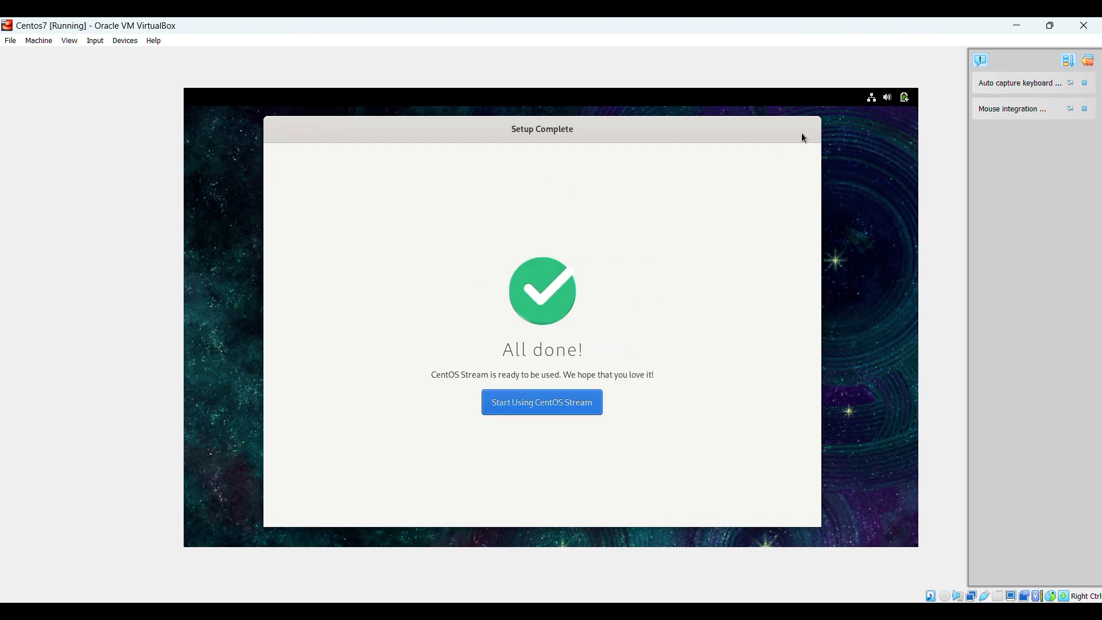